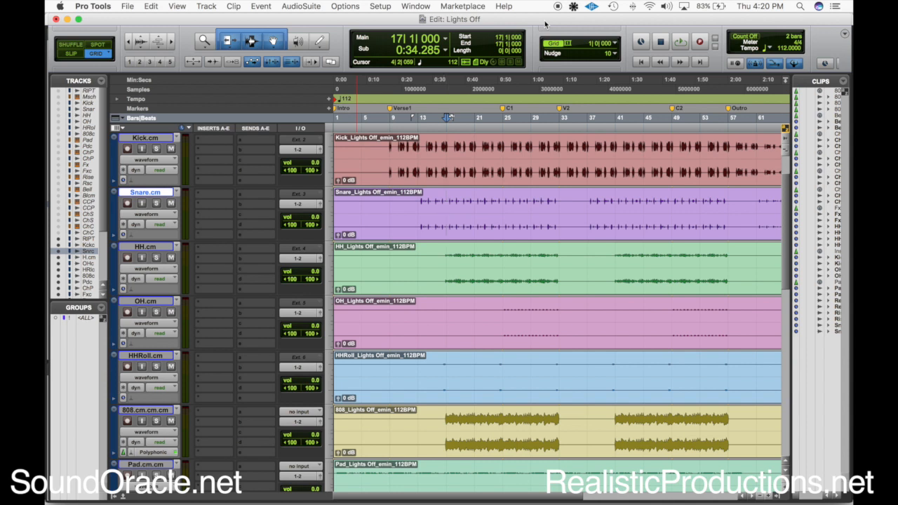
Add a send on the Kick track routed to the mono Bus 15
left_click(443, 260)
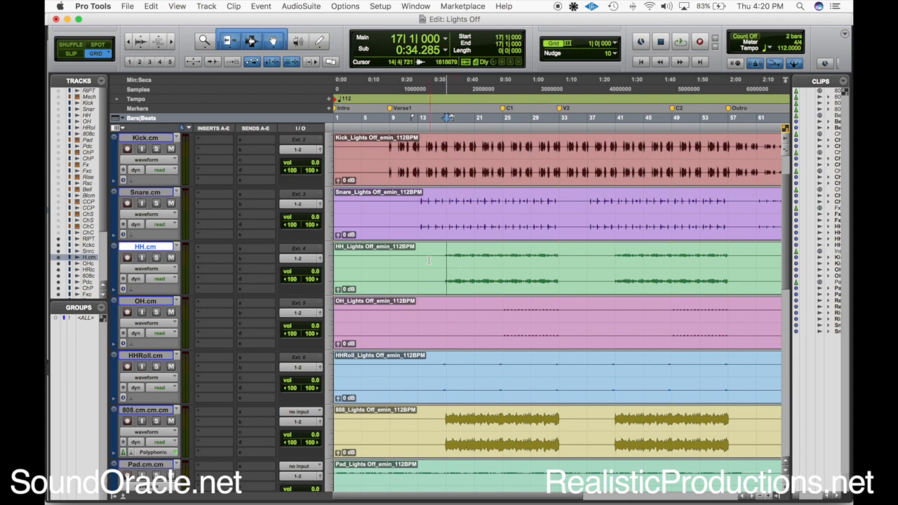
left_click(450, 149)
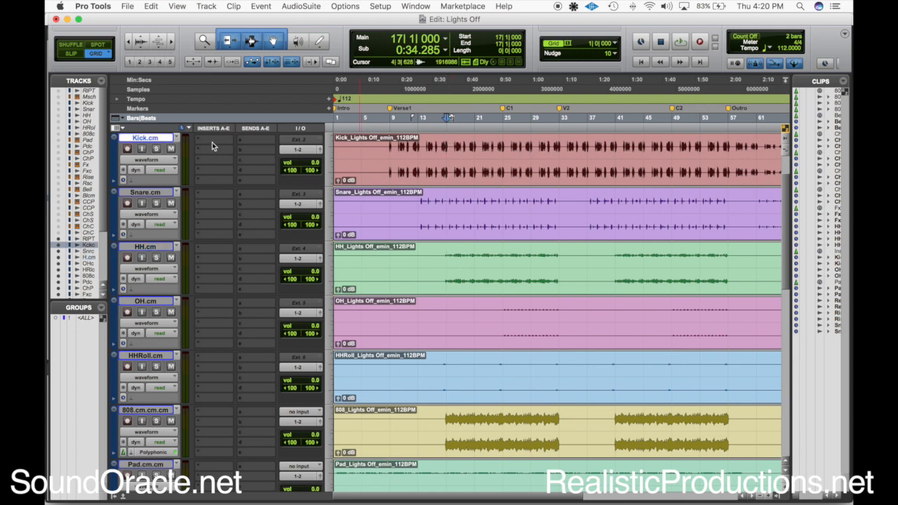
left_click(248, 141)
mouse_move(271, 172)
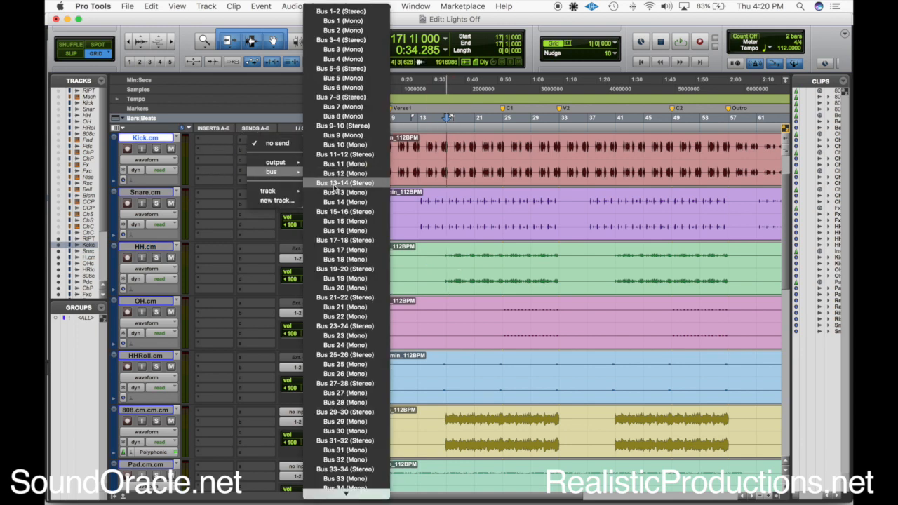
left_click(349, 222)
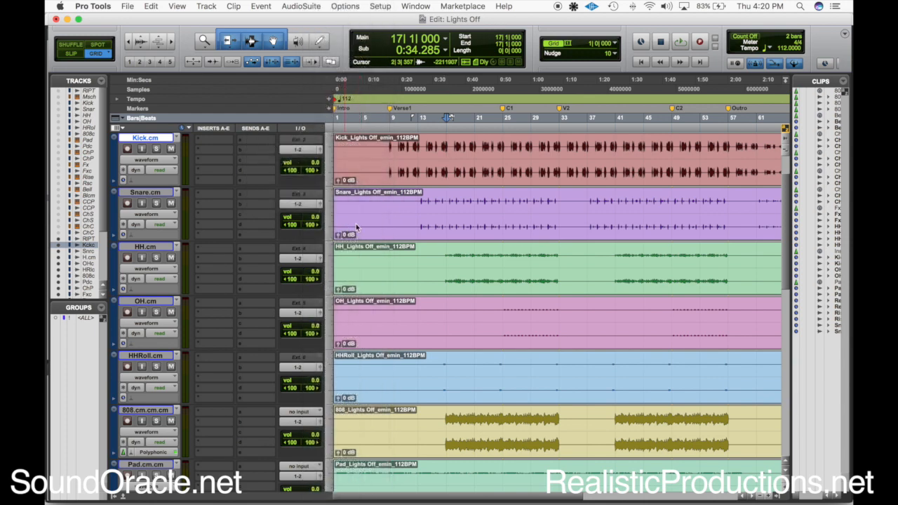
left_click(384, 316, "alt")
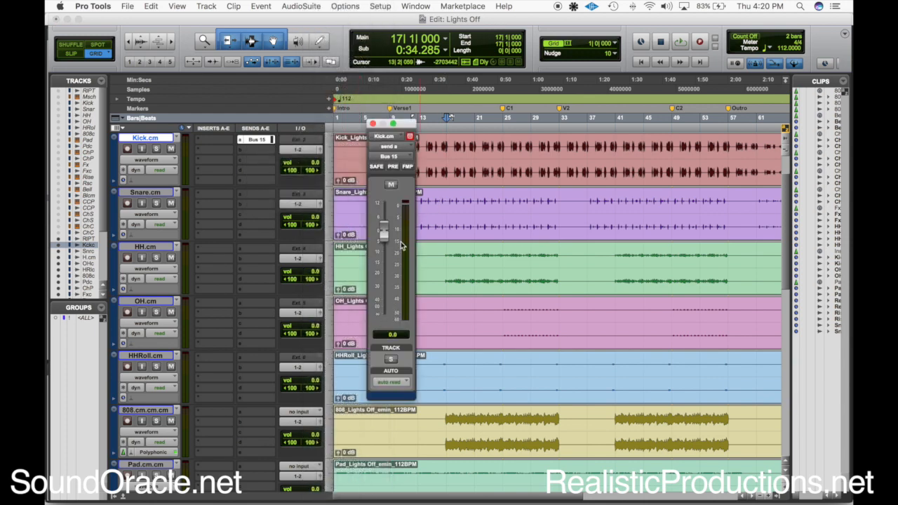
Rename the kick send's Bus 15 to KickSC and close the send window
right_click(394, 158)
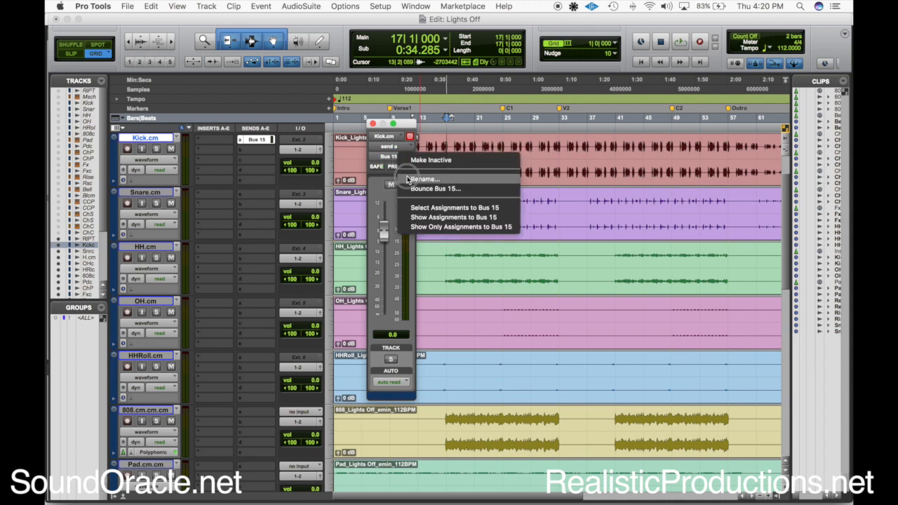
left_click(421, 179)
type("K")
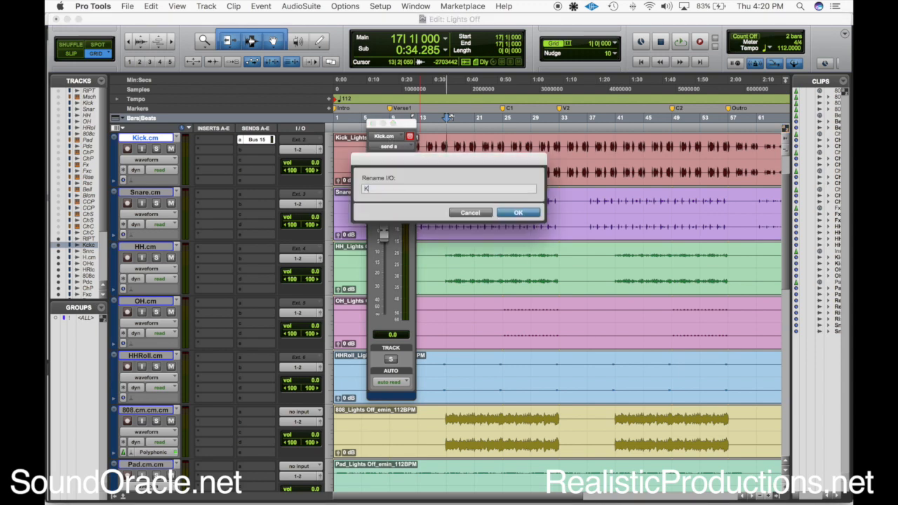
type("ickSC")
key("Return")
left_click(268, 141)
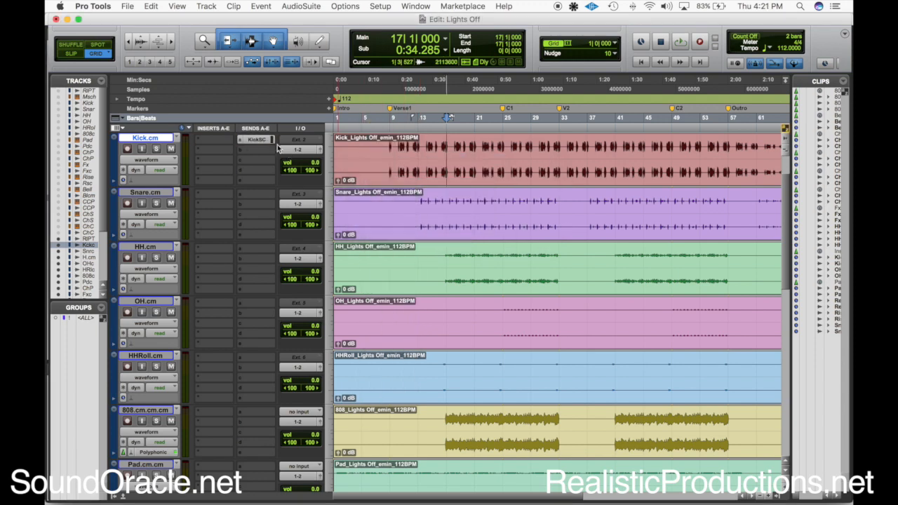
left_click(263, 143)
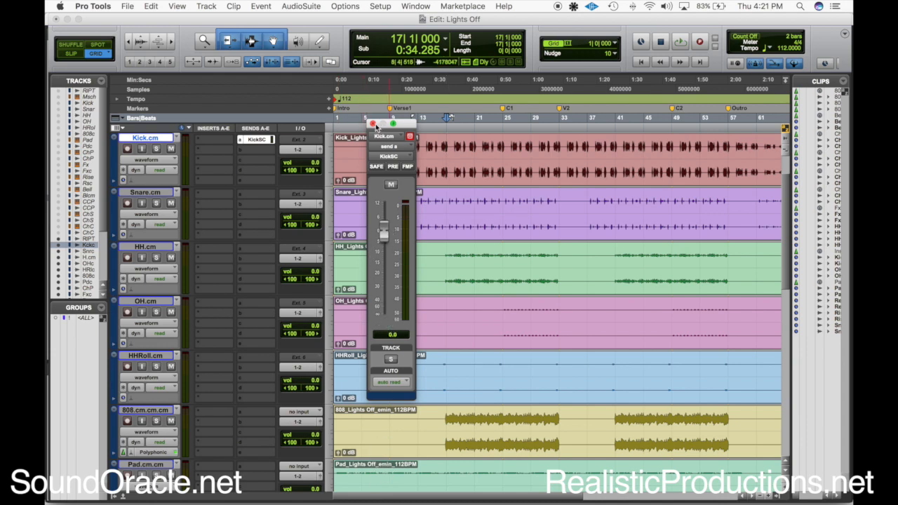
left_click(372, 124)
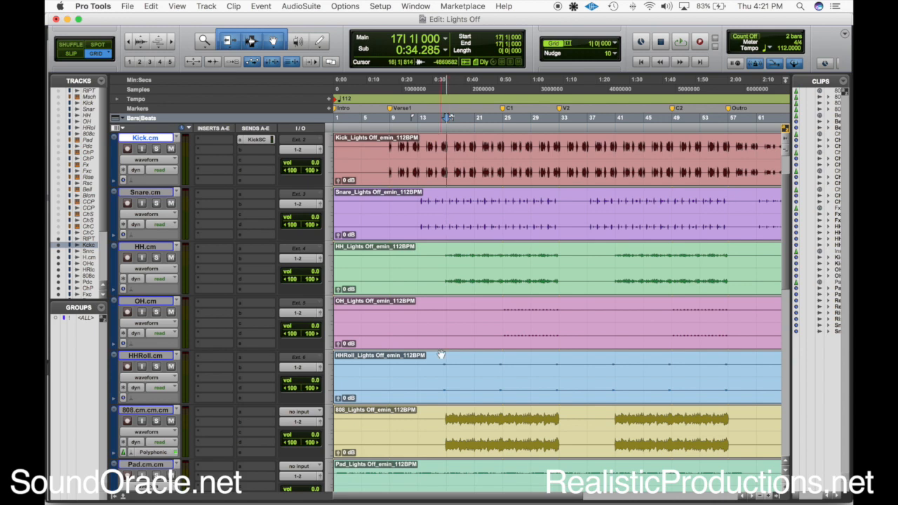
Insert the FabFilter Pro-MB plug-in in the first insert slot of the 808 track
scroll(447, 310, "down", 3)
left_click(446, 310)
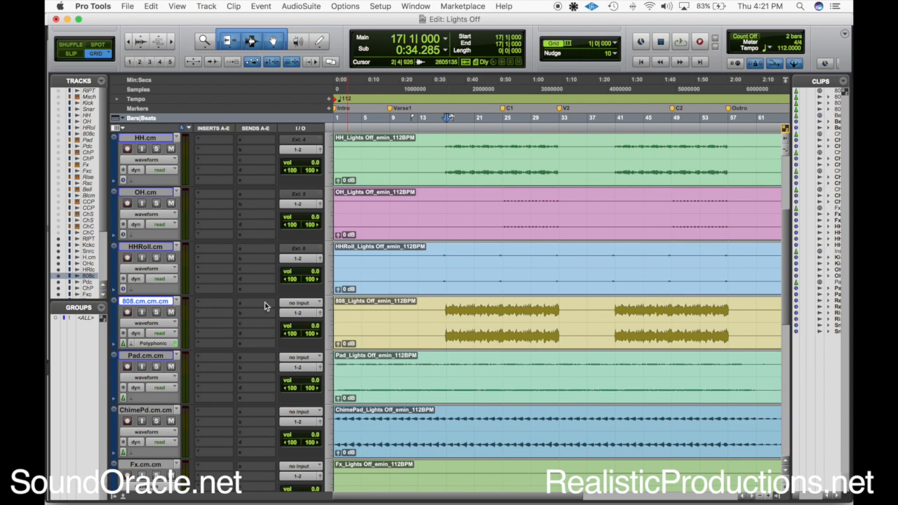
scroll(156, 310, "up", 2)
left_click(155, 149)
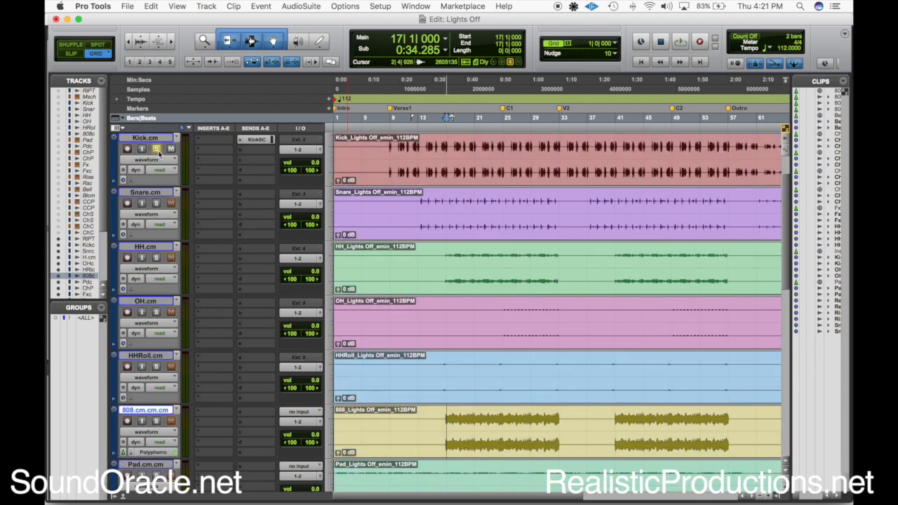
left_click(157, 151)
left_click(210, 413)
mouse_move(260, 462)
left_click(344, 23)
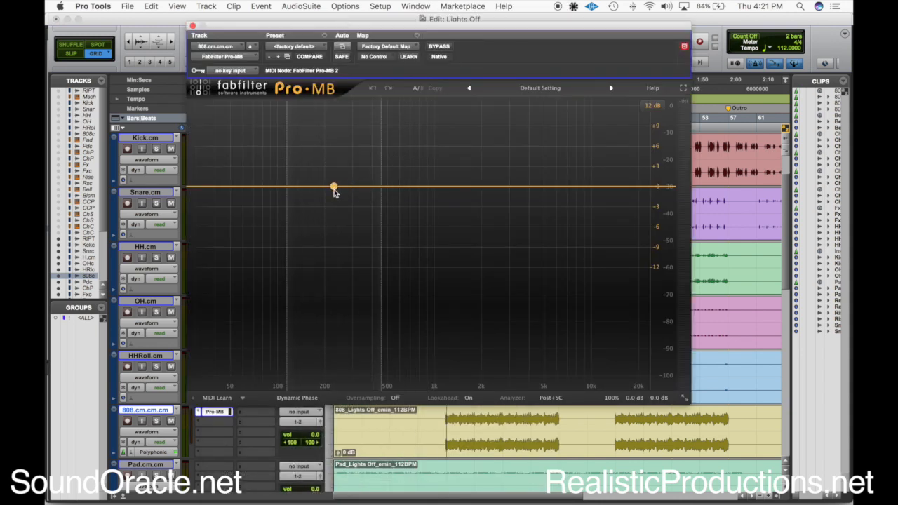
Set the Pro-MB key input on the 808 track to the KickSC bus, keeping the whole plug-in window in view
left_click_drag(276, 26, 521, 30)
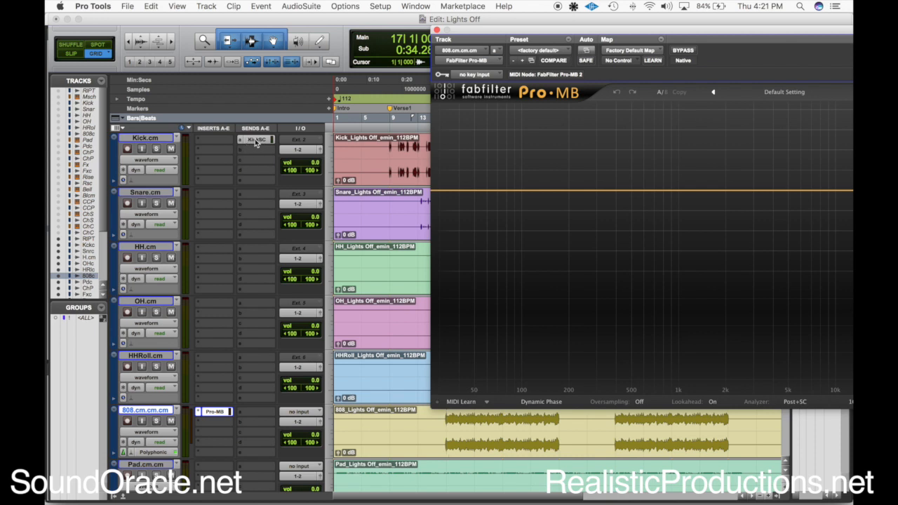
left_click(480, 76)
mouse_move(498, 109)
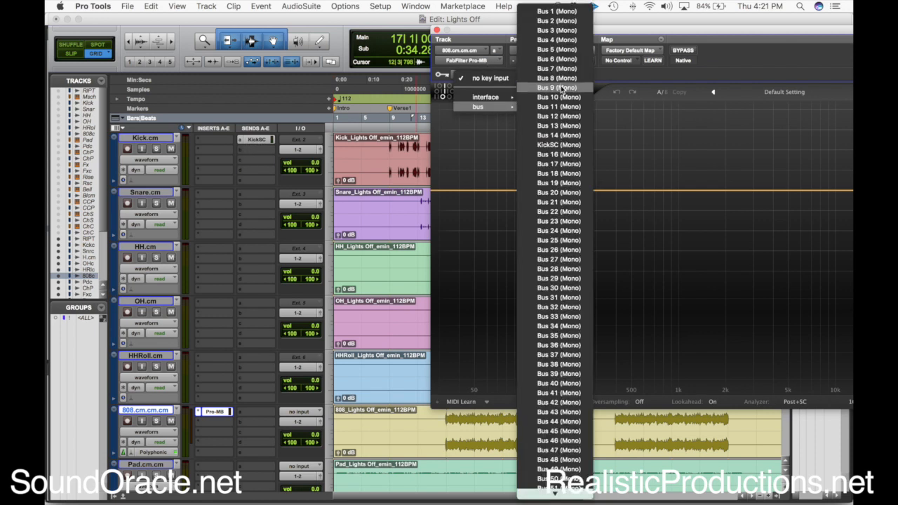
left_click(561, 144)
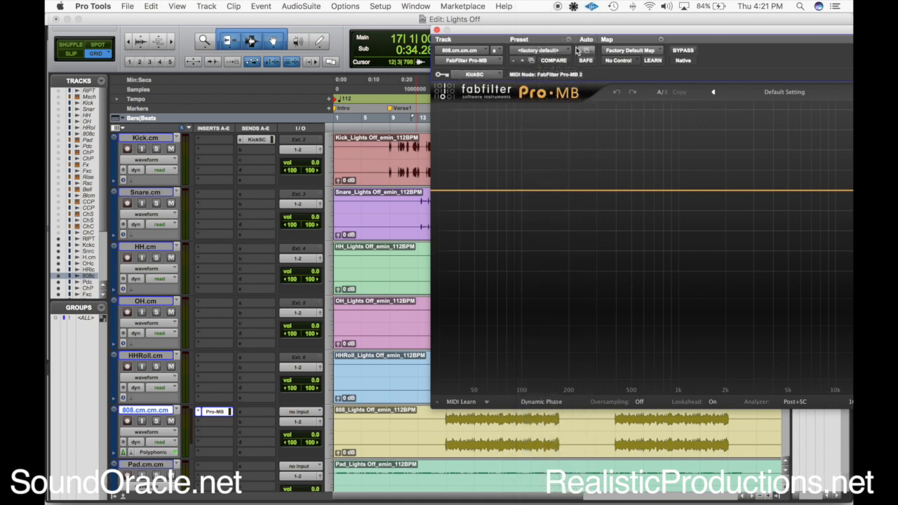
left_click_drag(576, 35, 432, 23)
Add a compression band centred at about 115 Hz and expand its expert options with the side chain on In
left_click(388, 178)
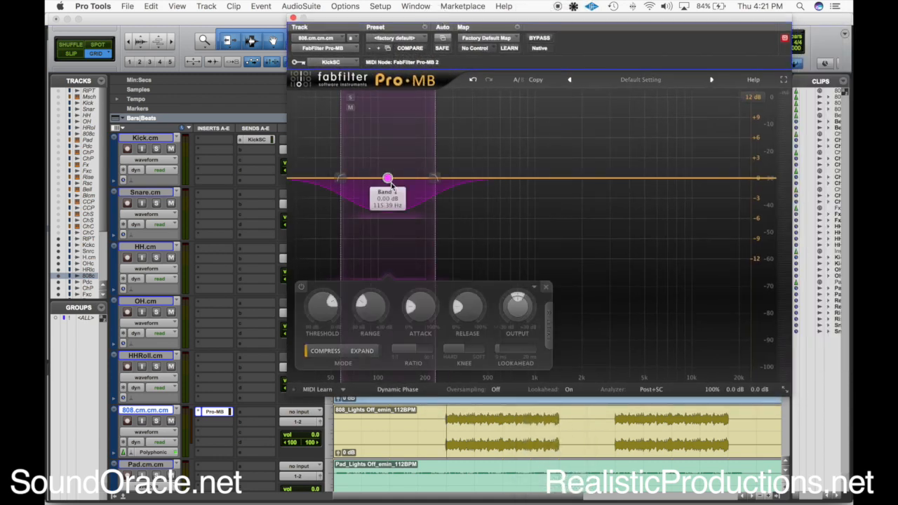
left_click(549, 325)
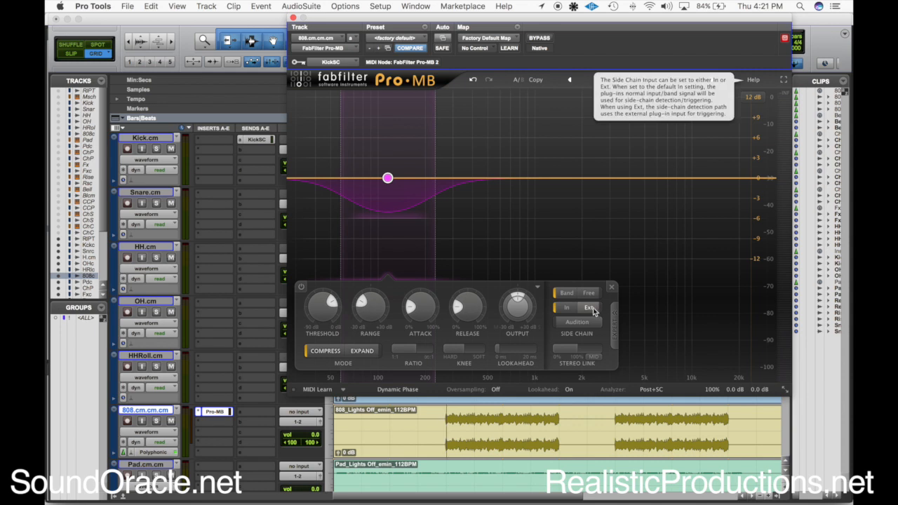
left_click(591, 309)
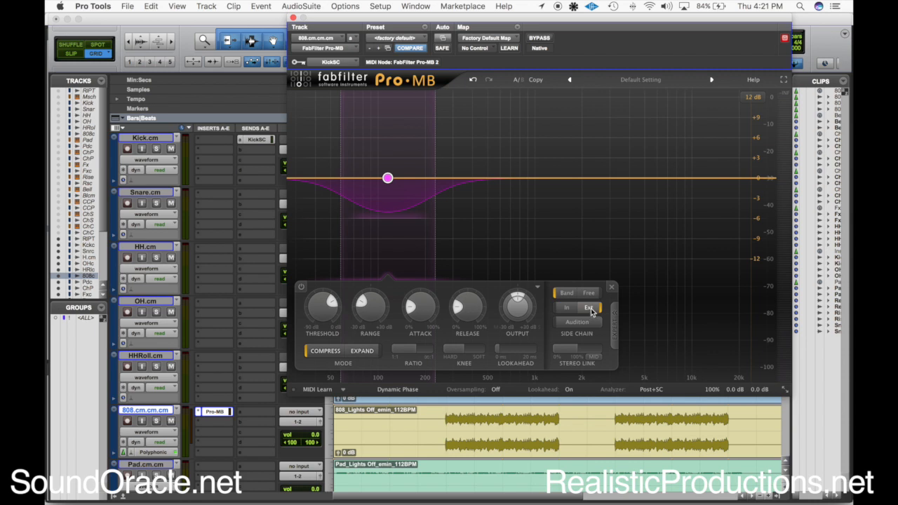
left_click(567, 307)
Play the song from where the 808 enters and lower the band's threshold until it compresses the 808 noticeably
left_click(447, 421)
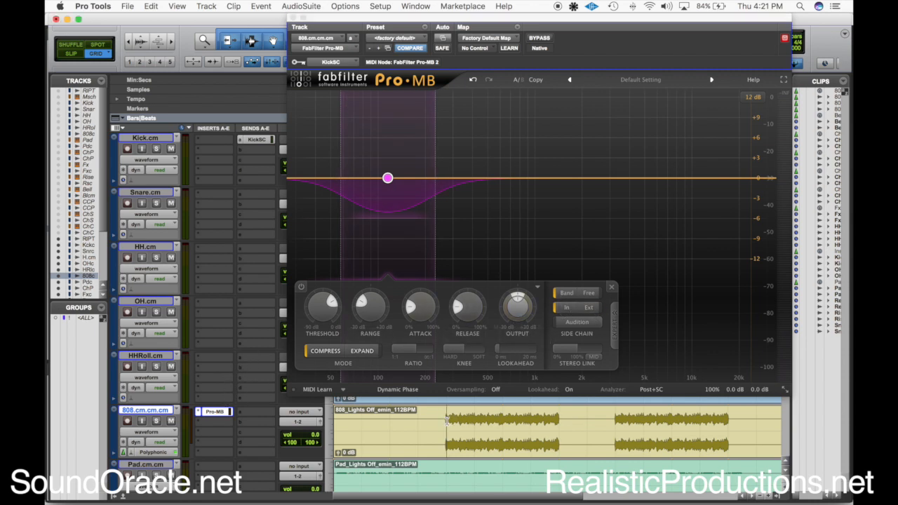
key("space")
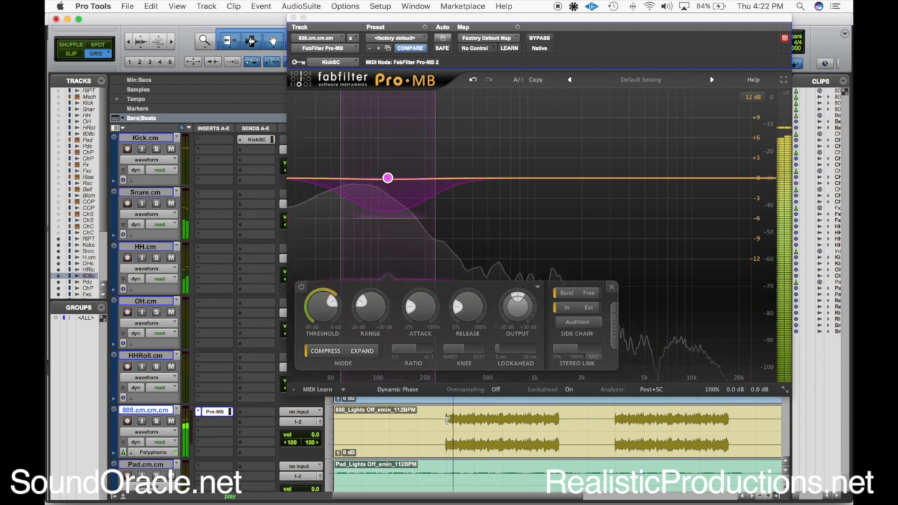
left_click_drag(317, 302, 314, 315)
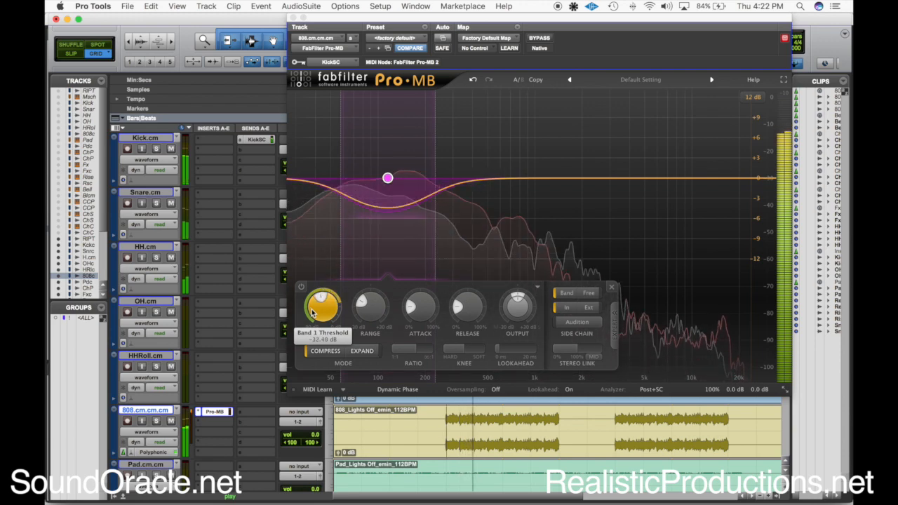
Solo the 808 and Kick tracks and audition them with Pro-MB bypassed
left_click(156, 420)
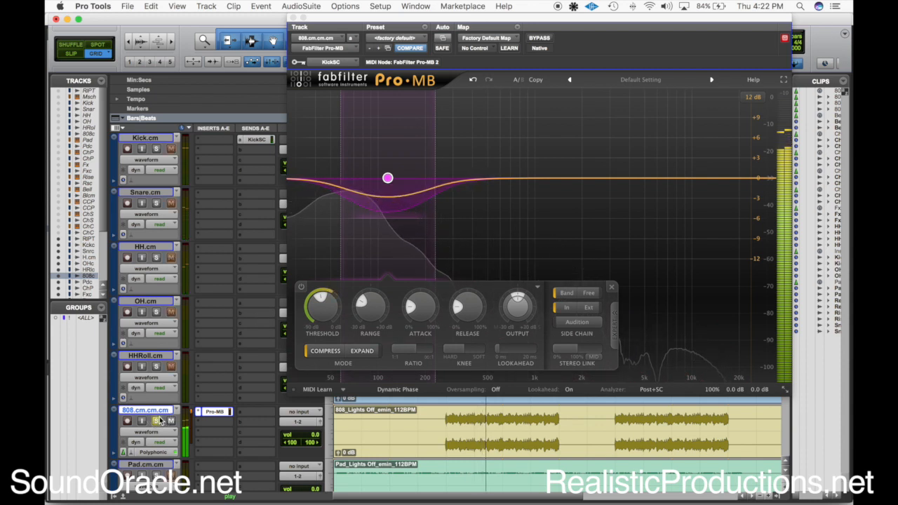
key("space")
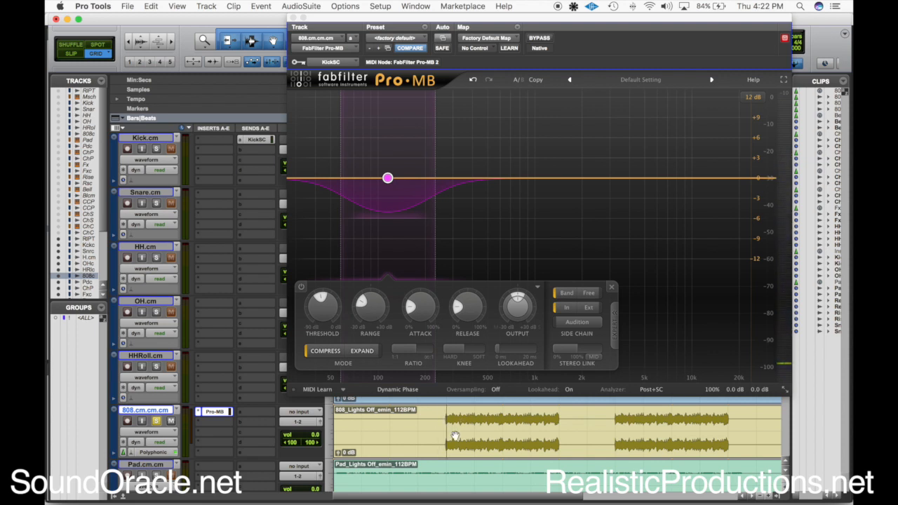
left_click(157, 150)
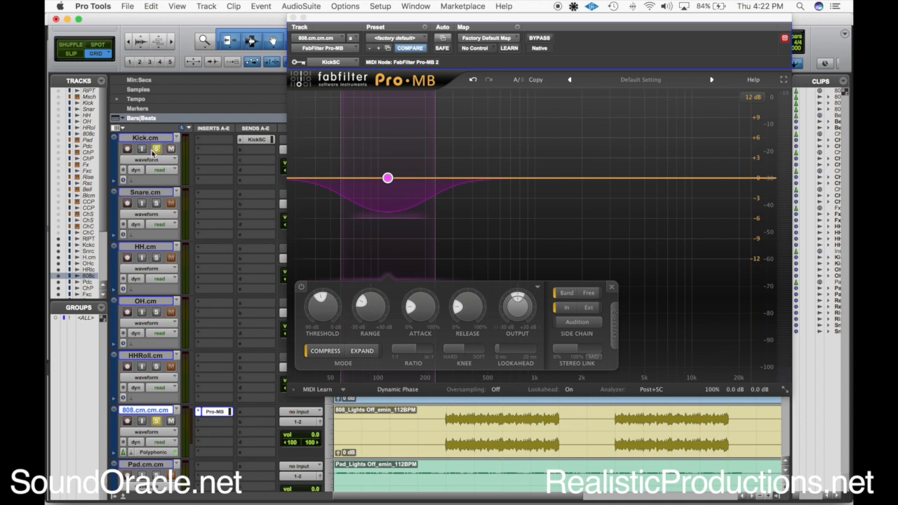
left_click(215, 412, "super")
key("space")
Set the band's side chain to Ext with Pro-MB taken out of bypass, and audition the soloed kick and 808
left_click(594, 309)
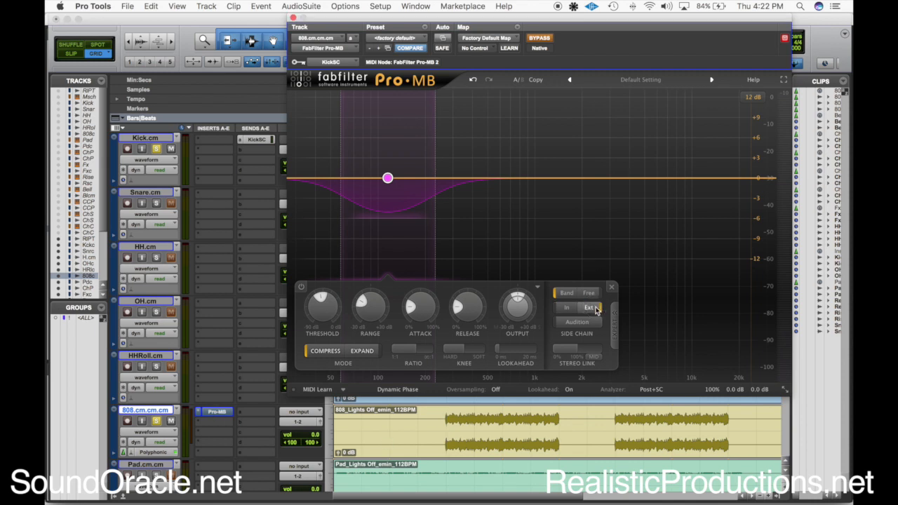
left_click(540, 39)
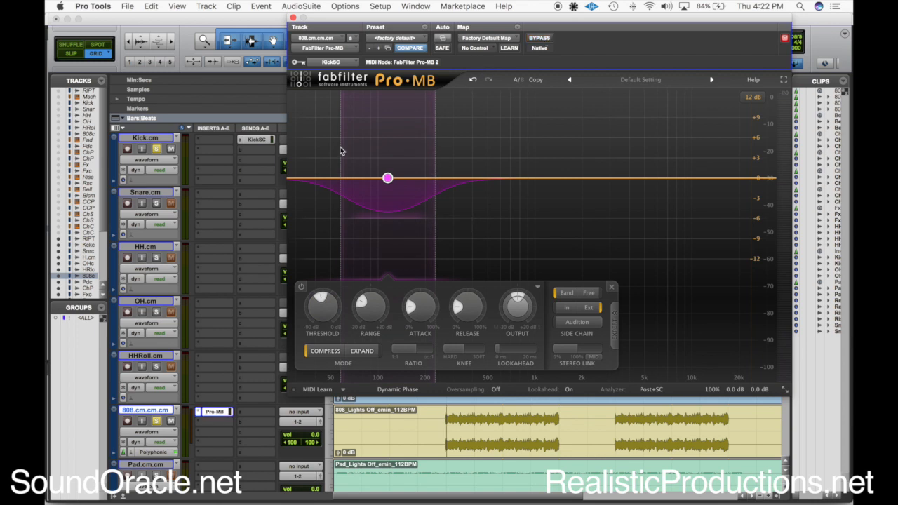
left_click(449, 420)
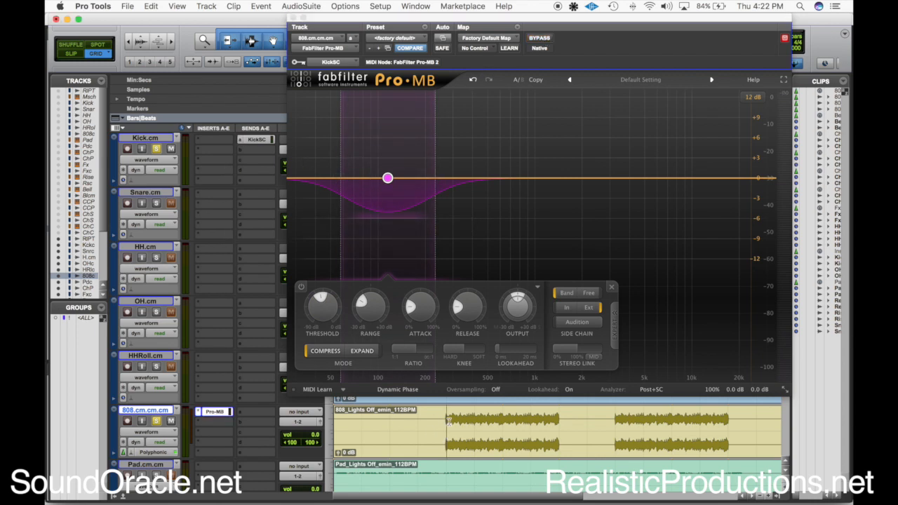
key("space")
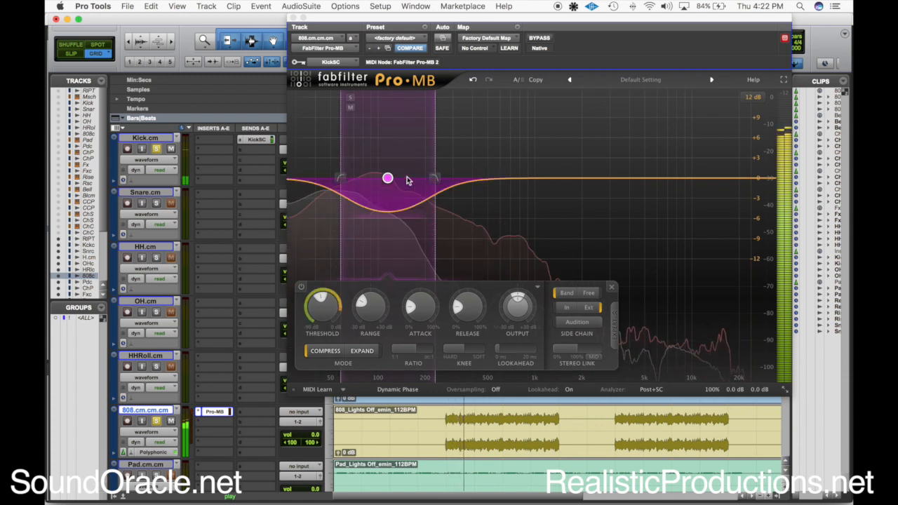
key("space")
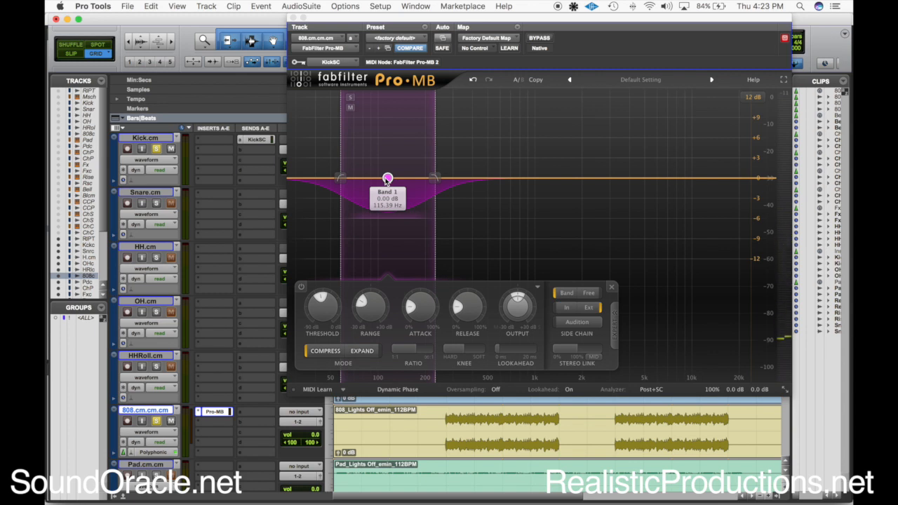
key("space")
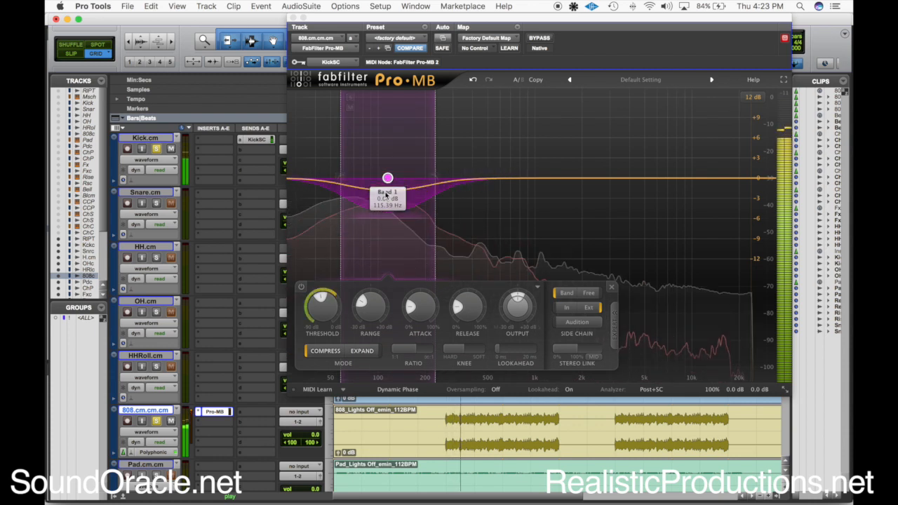
key("space")
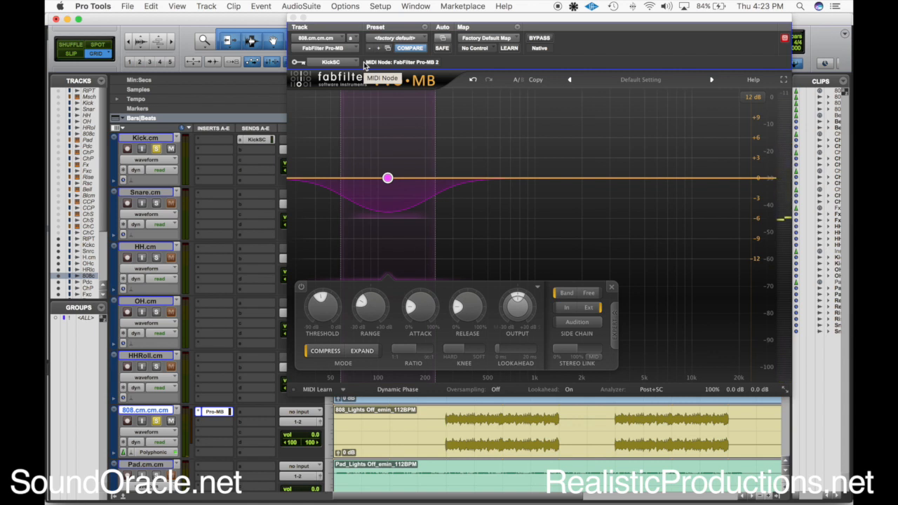
Shift the band down to cover frequencies up to about 200 Hz, and audition it before unsoloing the Kick track
mouse_move(387, 181)
left_click_drag(387, 181, 356, 178)
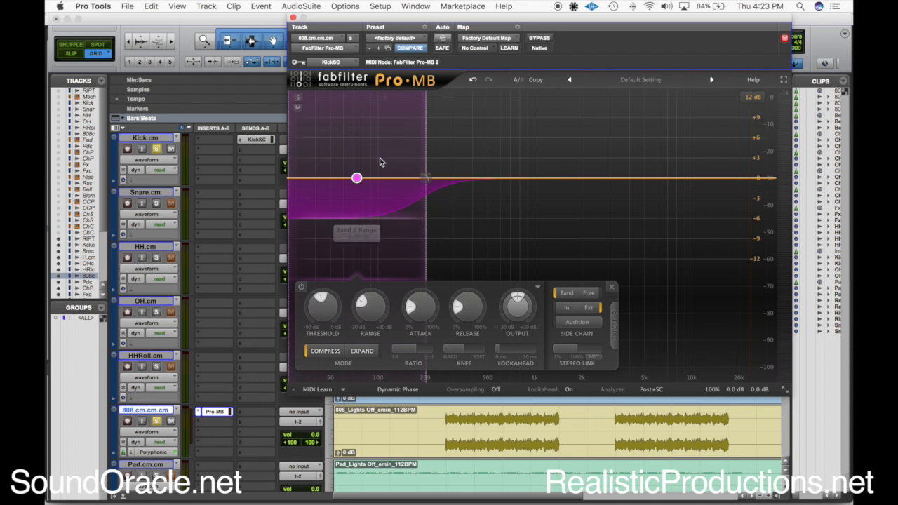
key("space")
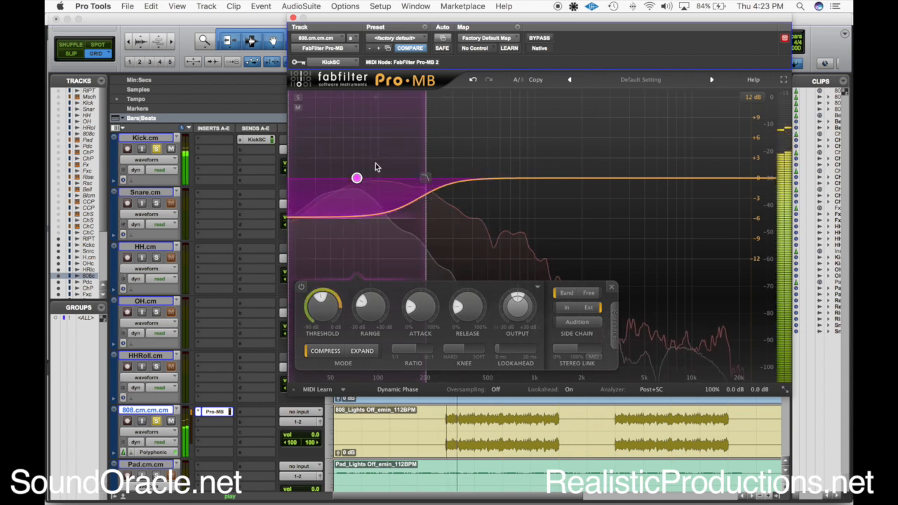
left_click(157, 150)
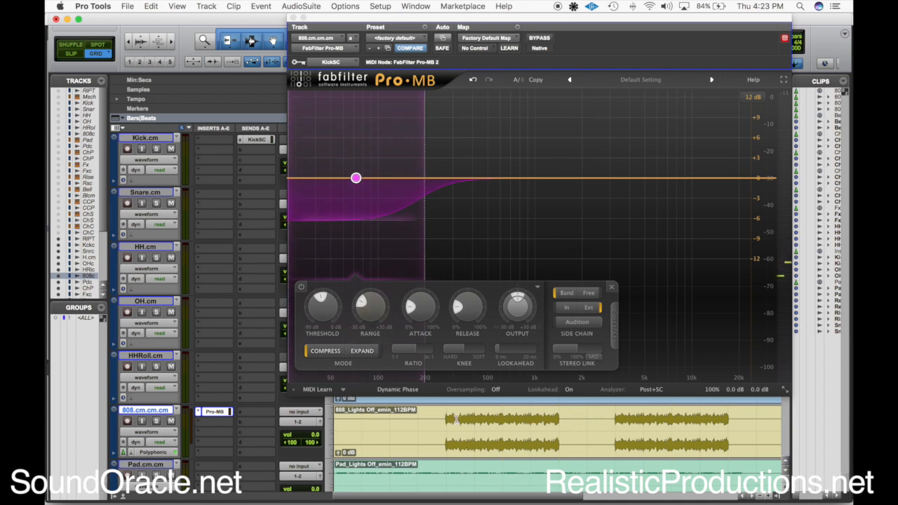
Play the mix and compare the 808 with Pro-MB active and bypassed, leaving it active
key("space")
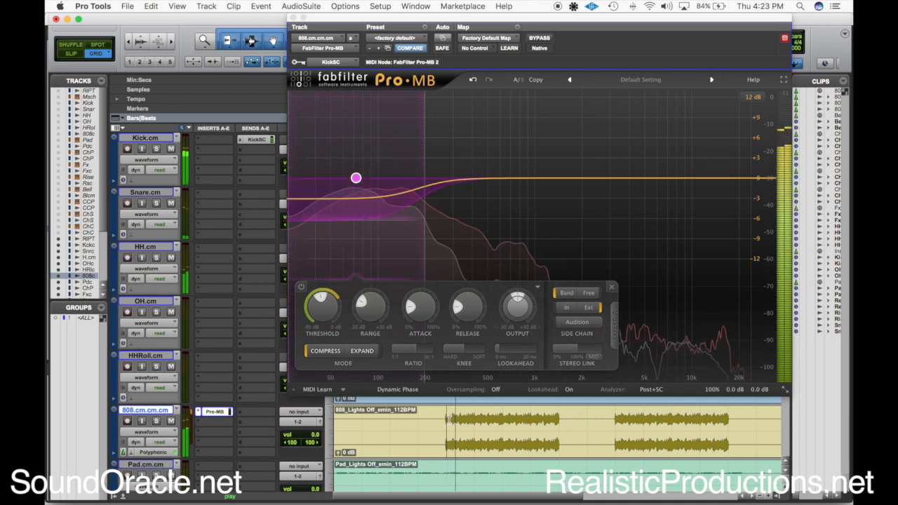
left_click(212, 416, "super")
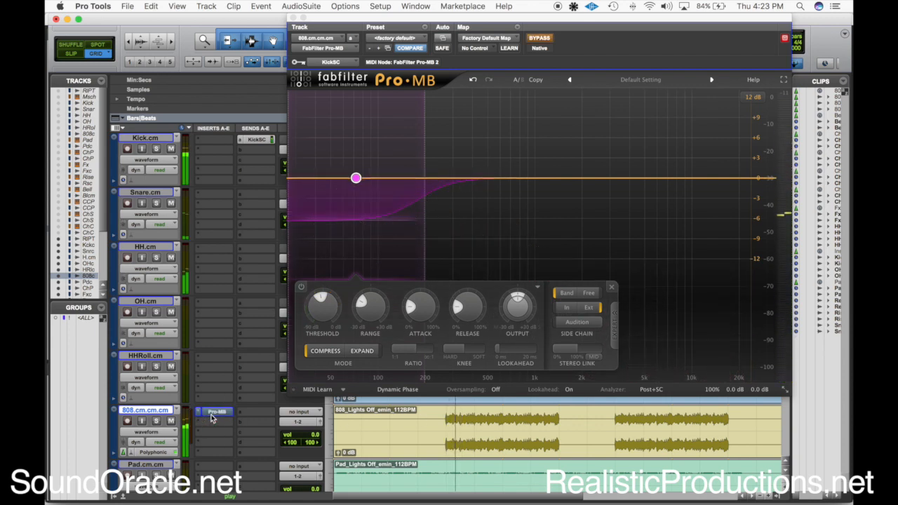
left_click(213, 416, "super")
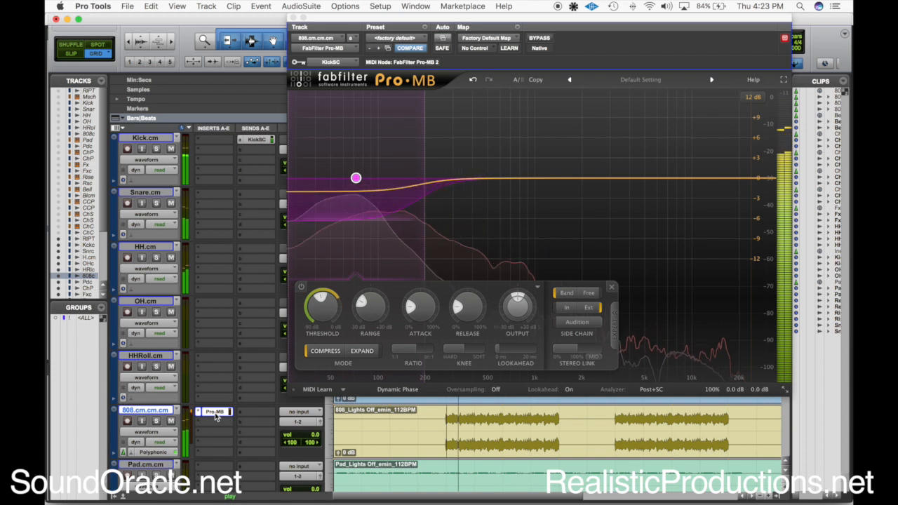
key("space")
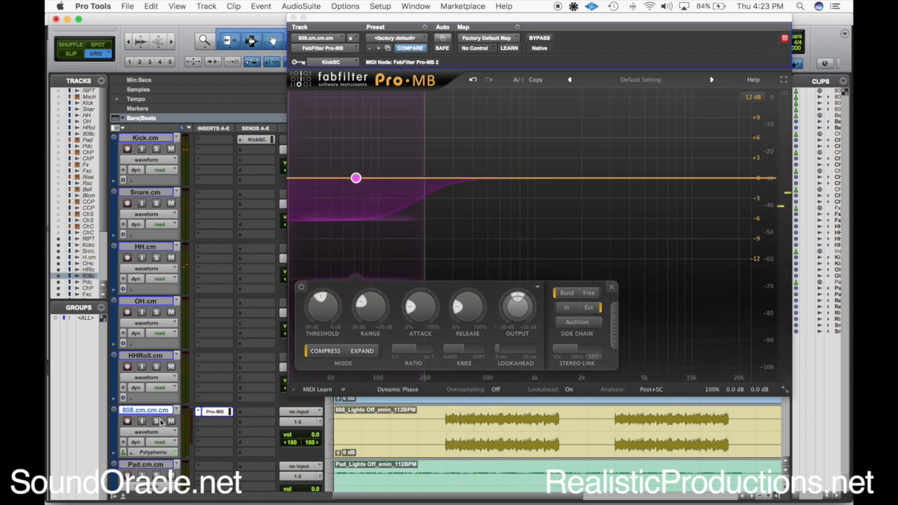
Replace Pro-MB on the 808 track with the stereo Dyn3 Compressor/Limiter, using the KickSC bus as its key input
left_click(214, 422)
mouse_move(246, 413)
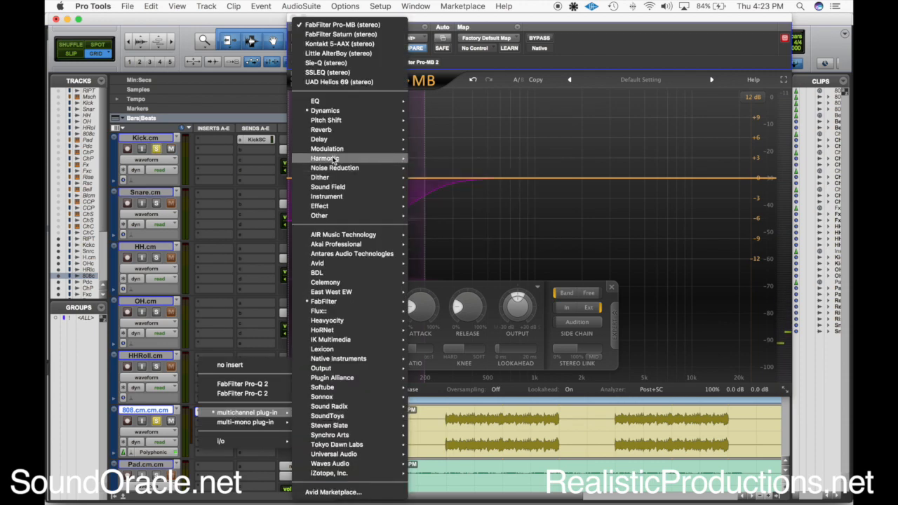
mouse_move(335, 112)
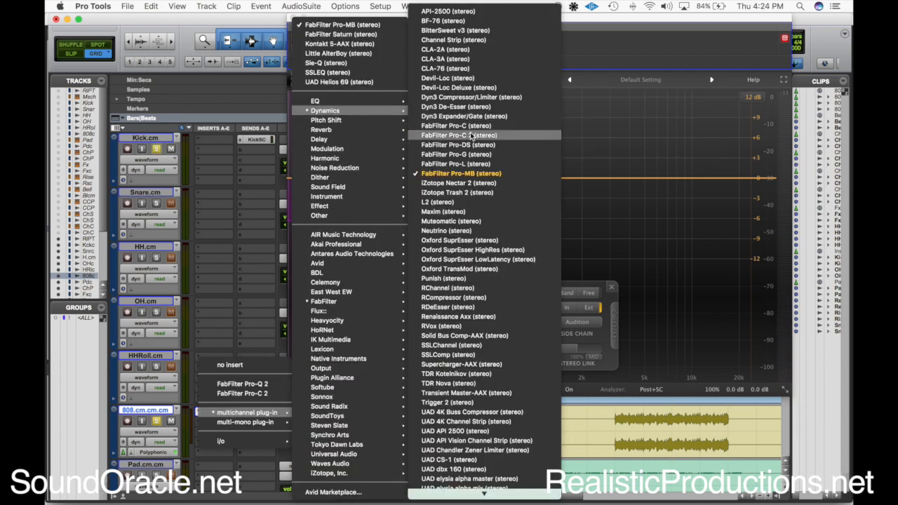
left_click(478, 98)
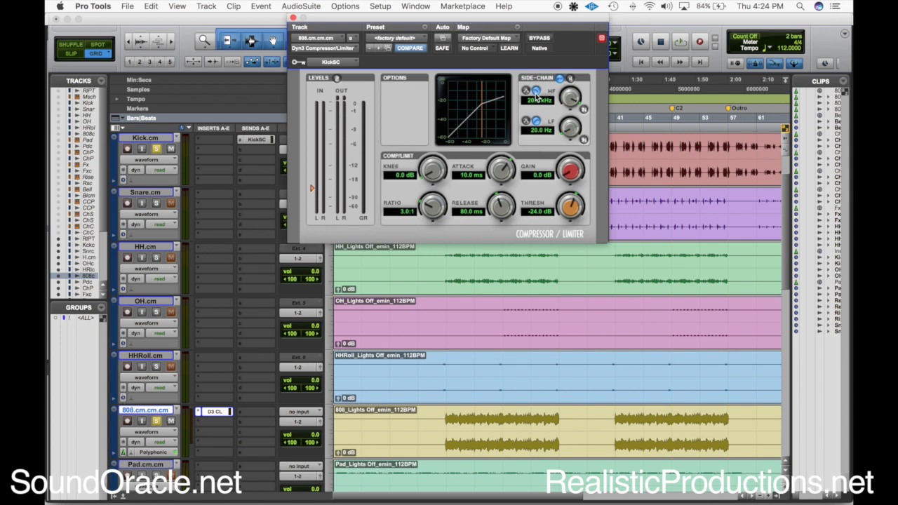
left_click(332, 64)
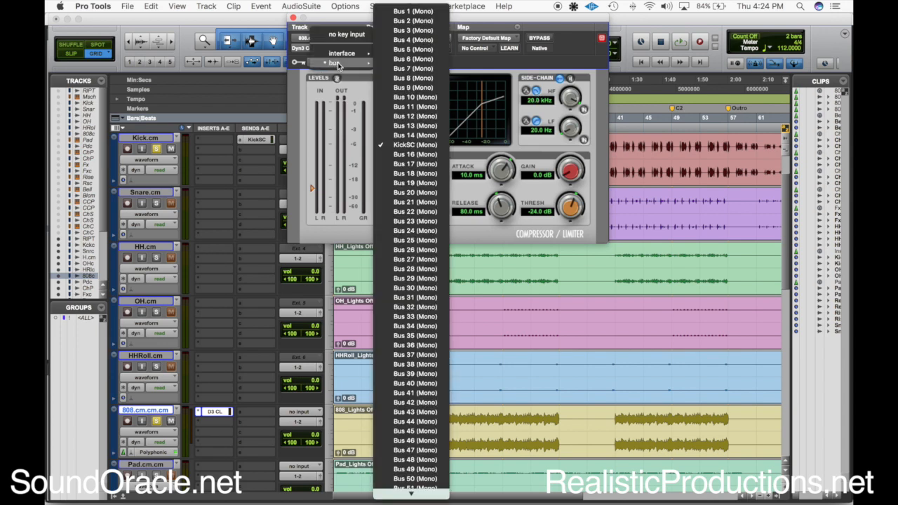
left_click(417, 143)
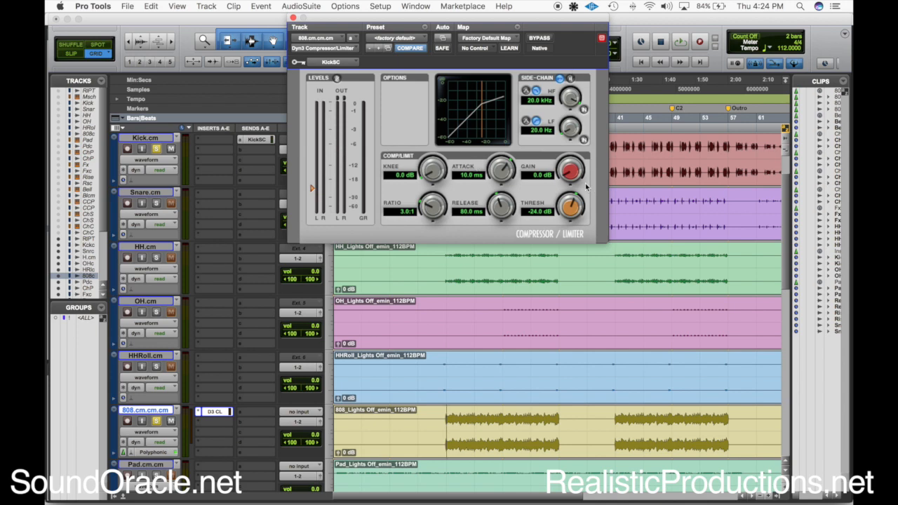
Set the compressor's threshold to -60 dB, attack to 10.0 us and release to 257.7 ms while auditioning the soloed kick and 808
left_click_drag(562, 214, 573, 222)
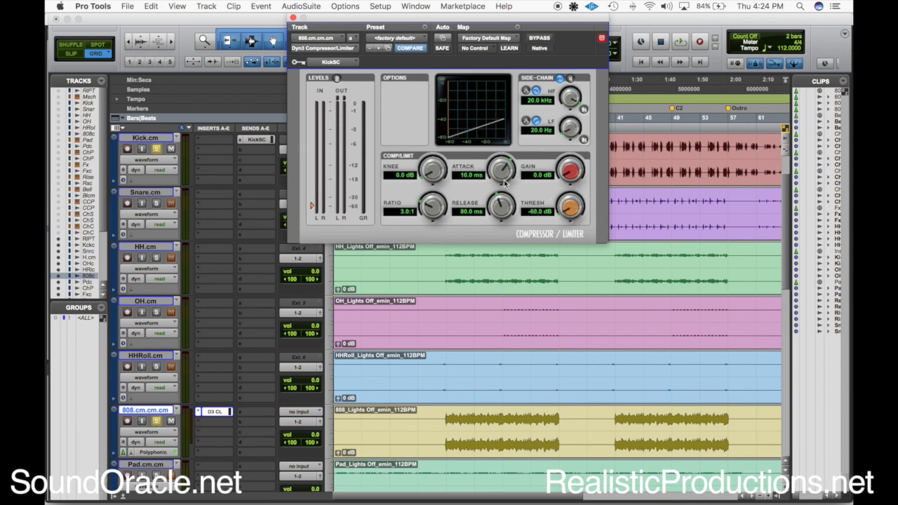
left_click_drag(504, 179, 527, 202)
key("space")
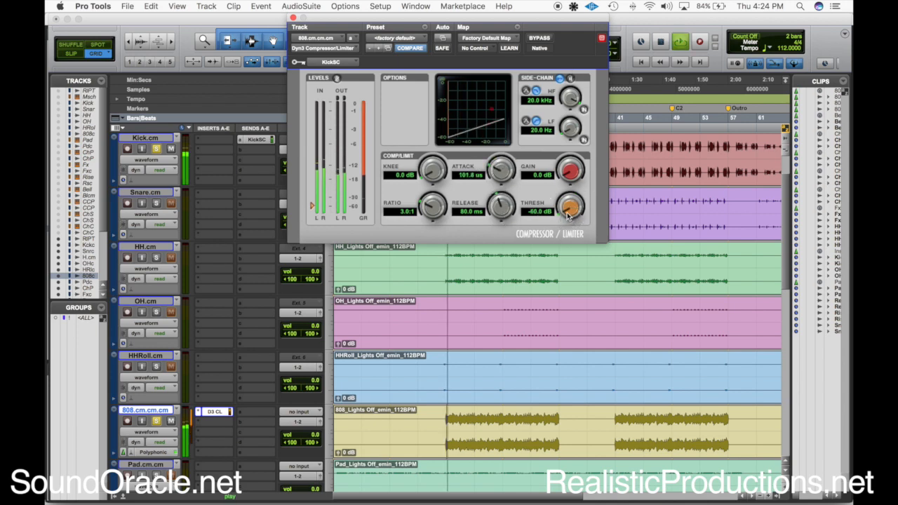
mouse_move(498, 173)
left_mouse_down()
mouse_move(501, 207)
mouse_move(500, 180)
left_mouse_up()
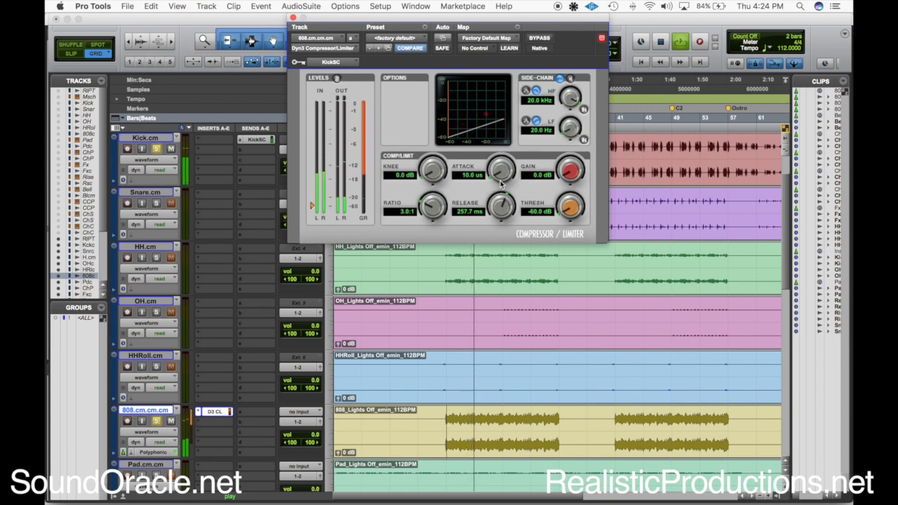
key("space")
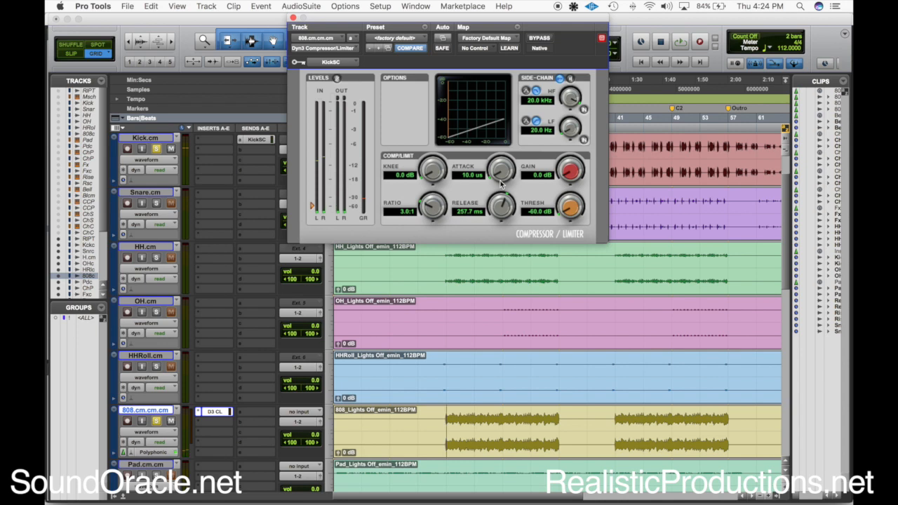
Remove the Dyn3 compressor insert from the 808 track and close the plug-in window
left_click(446, 425)
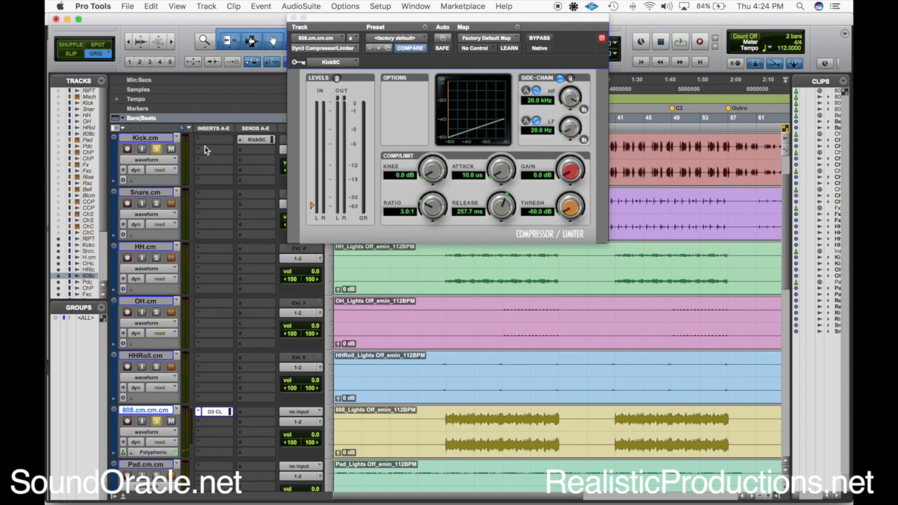
left_click(198, 412)
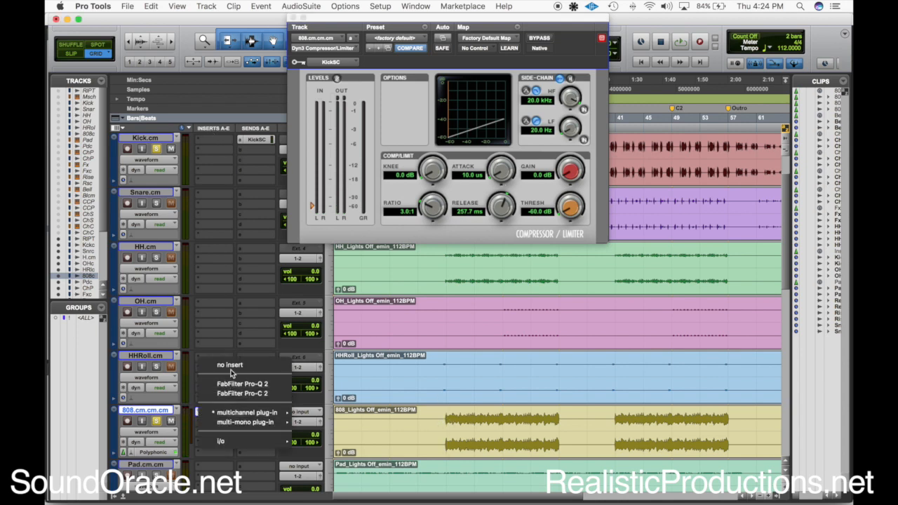
left_click(232, 366)
left_click(294, 18)
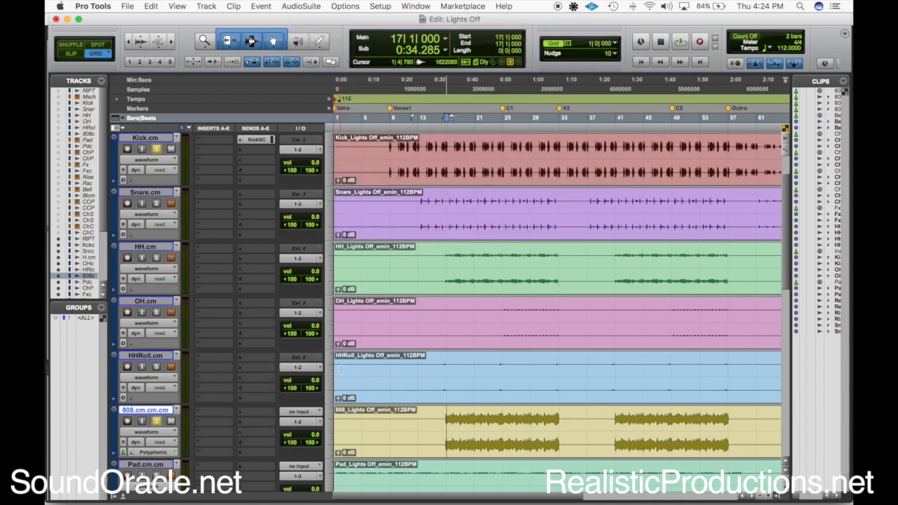
Place the playback start at bar 25, where the ChSynth part enters at marker C1, and play from there
scroll(461, 354, "right", 5)
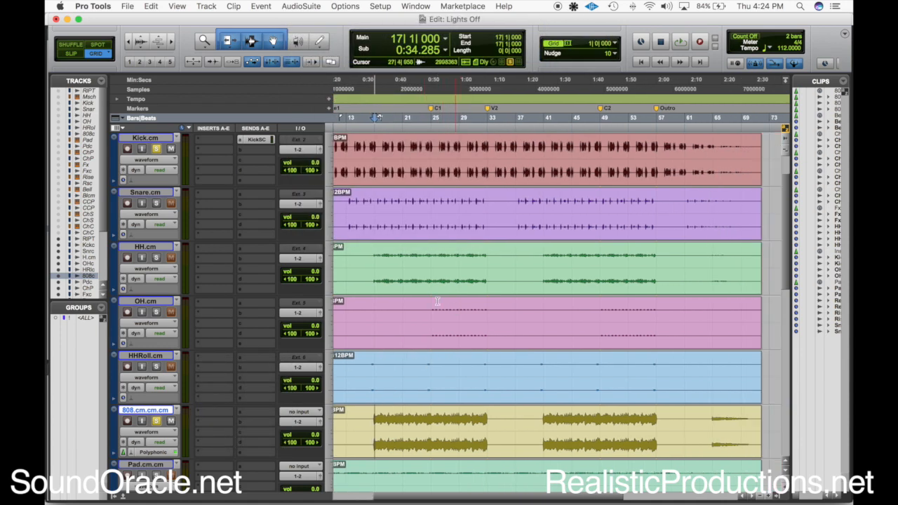
scroll(488, 412, "down", 10)
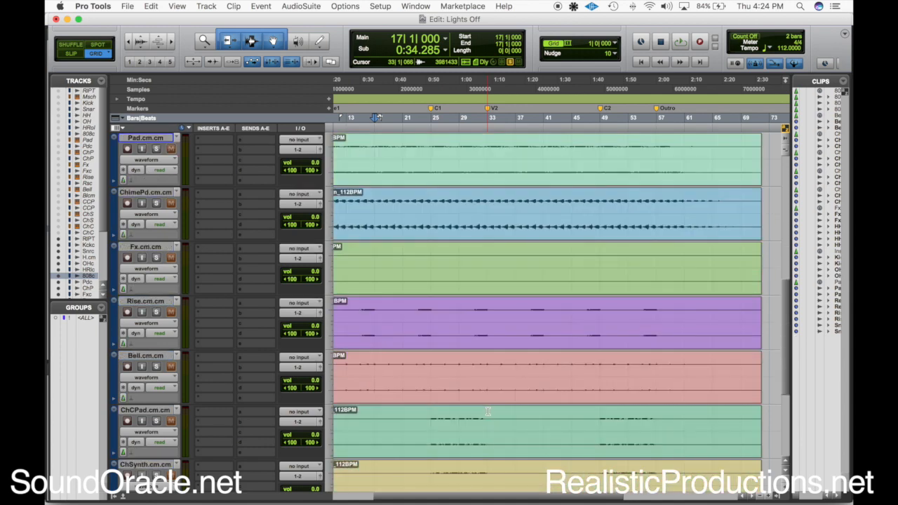
left_click(434, 285)
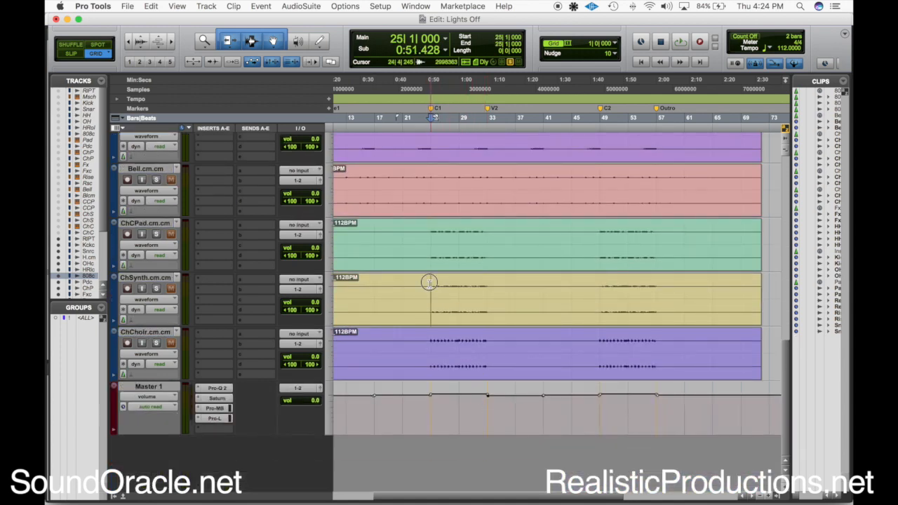
scroll(210, 302, "up", 1)
key("space")
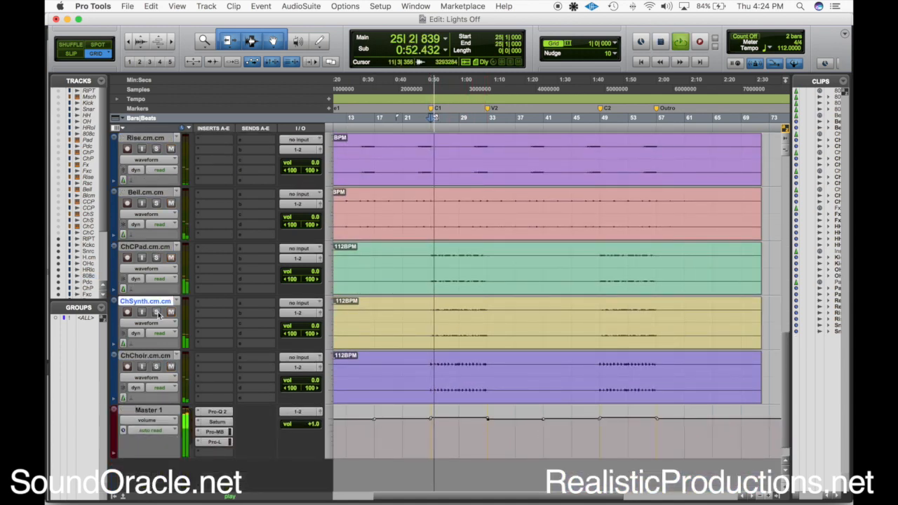
key("t")
key("t")
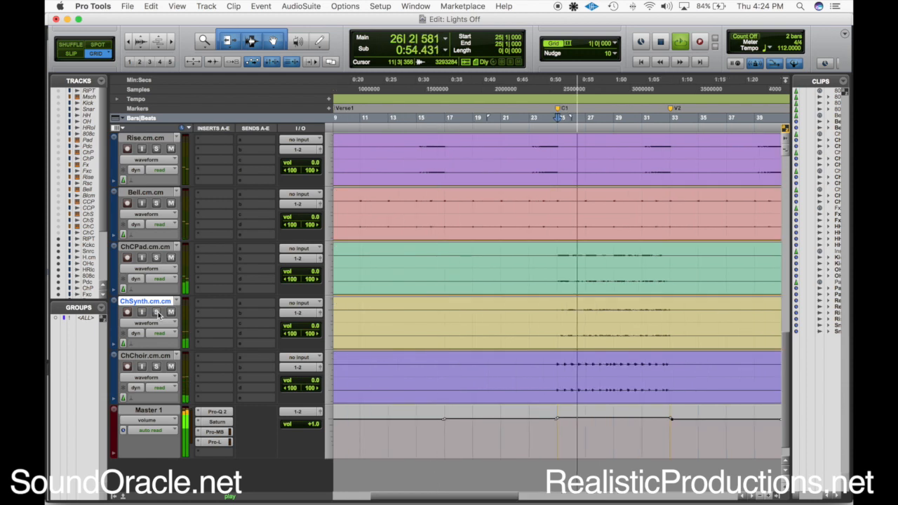
Solo the ChSynth track and audition it from the C1 marker
scroll(158, 316, "down", 1)
scroll(159, 316, "right", 5)
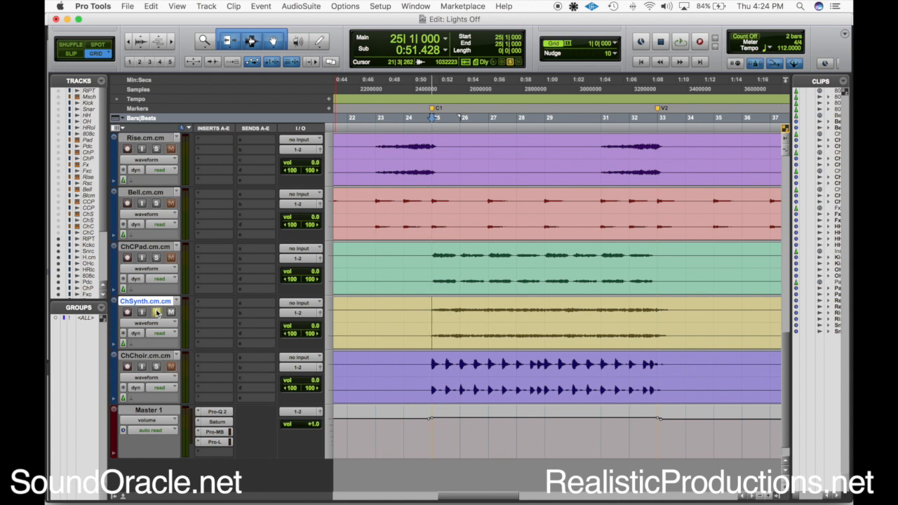
key("space")
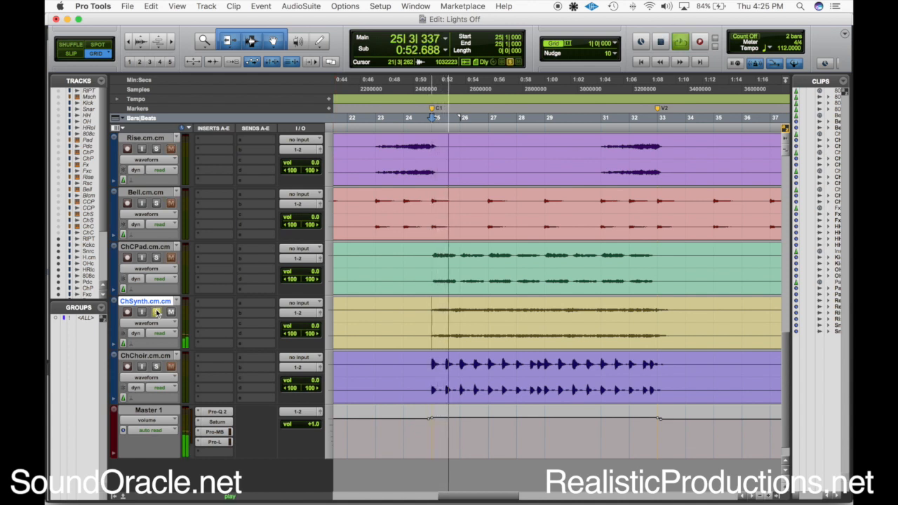
key("space")
Insert the stereo FabFilter Pro-G plug-in from the Dynamics category in the first insert slot of the ChSynth track
left_click(217, 304)
mouse_move(254, 355)
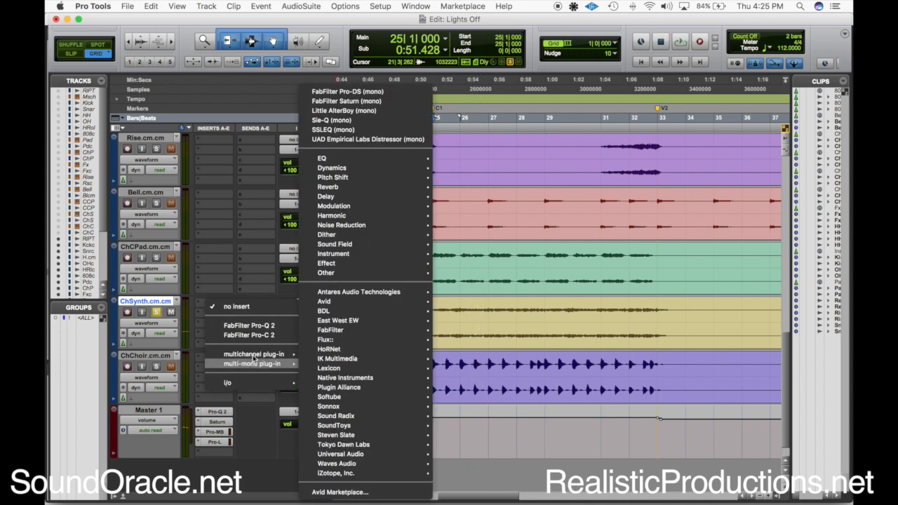
mouse_move(405, 186)
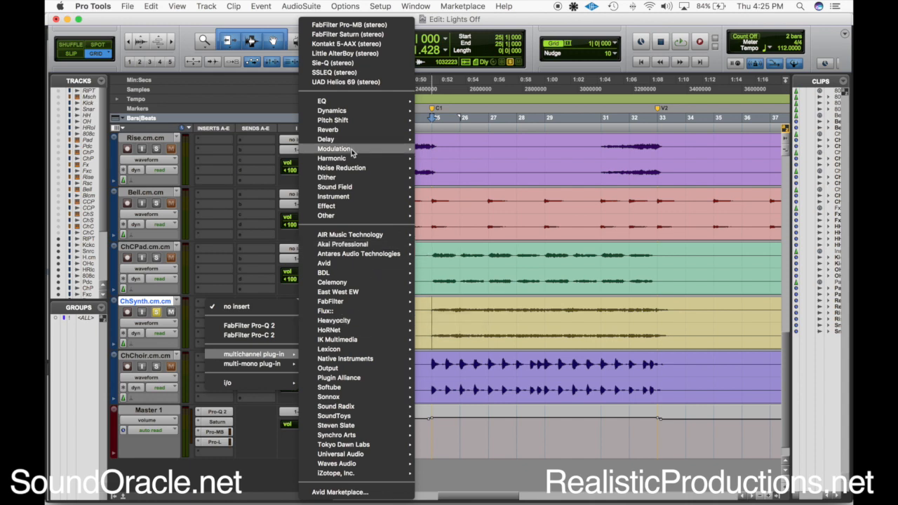
mouse_move(337, 112)
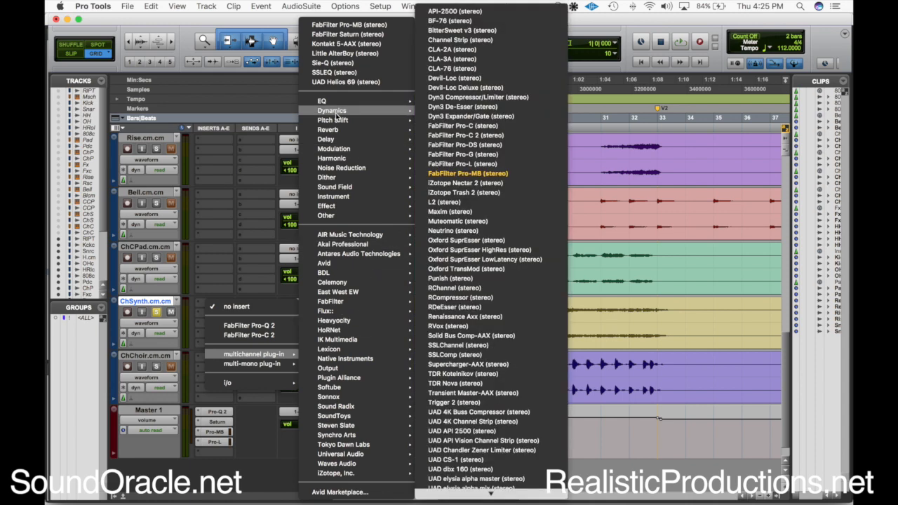
left_click(512, 154)
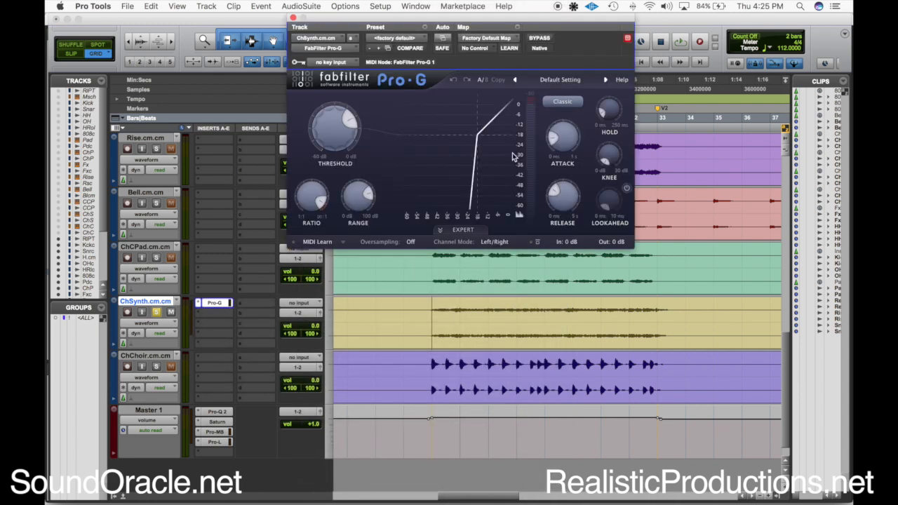
Set Pro-G's key input to the KickSC bus and switch its side chain to Ext in the expert settings
scroll(425, 405, "down", 5)
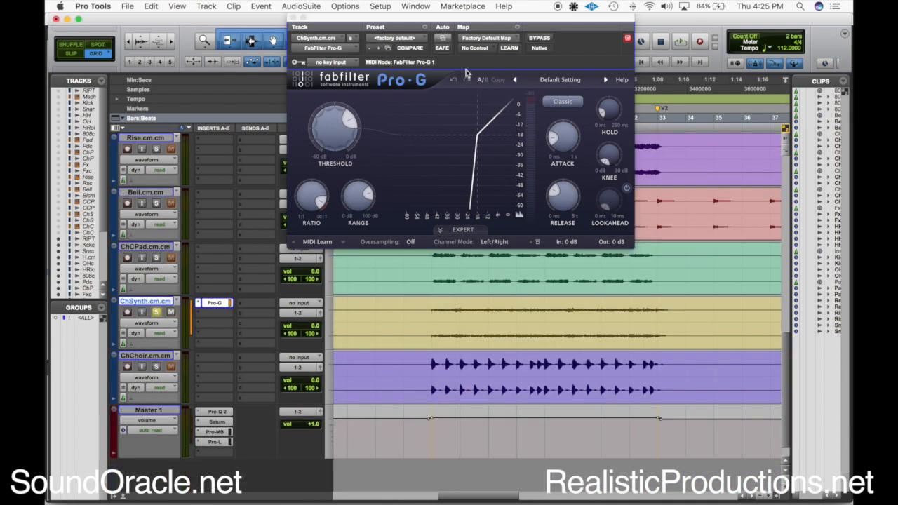
left_click(341, 63)
mouse_move(346, 95)
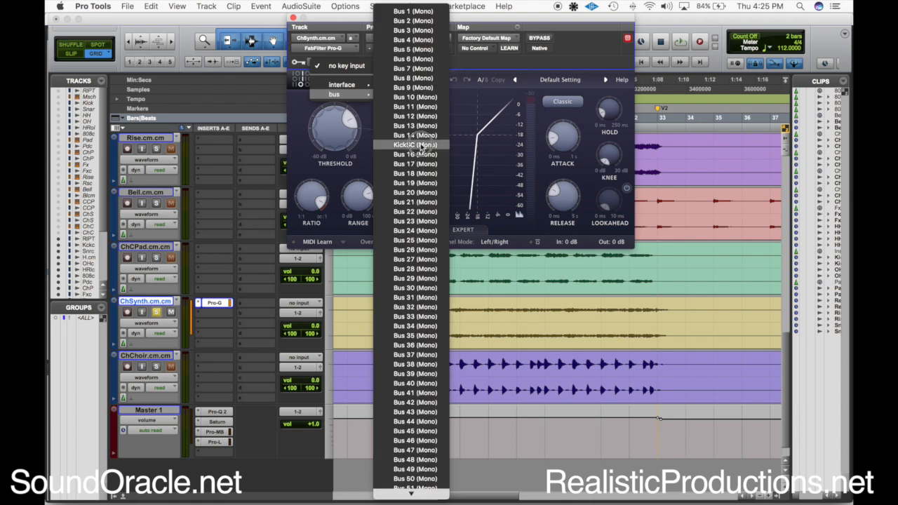
left_click(421, 144)
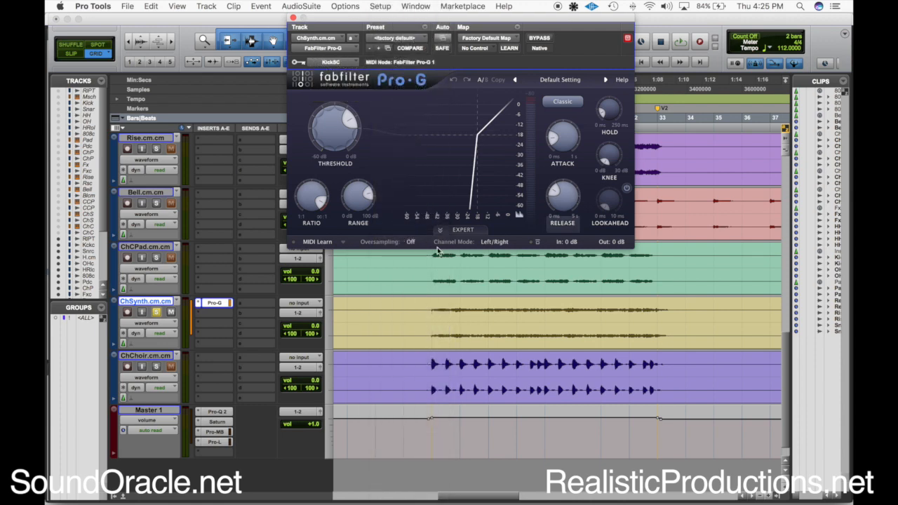
left_click(460, 230)
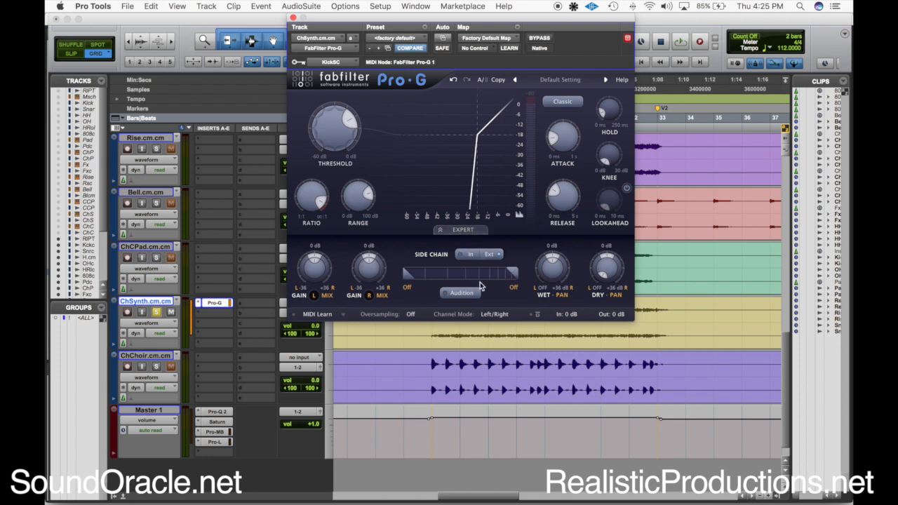
Lower Pro-G's threshold to about -30 dB with the range at maximum, and audition ChSynth with the gate active and bypassed
scroll(432, 366, "up", 2)
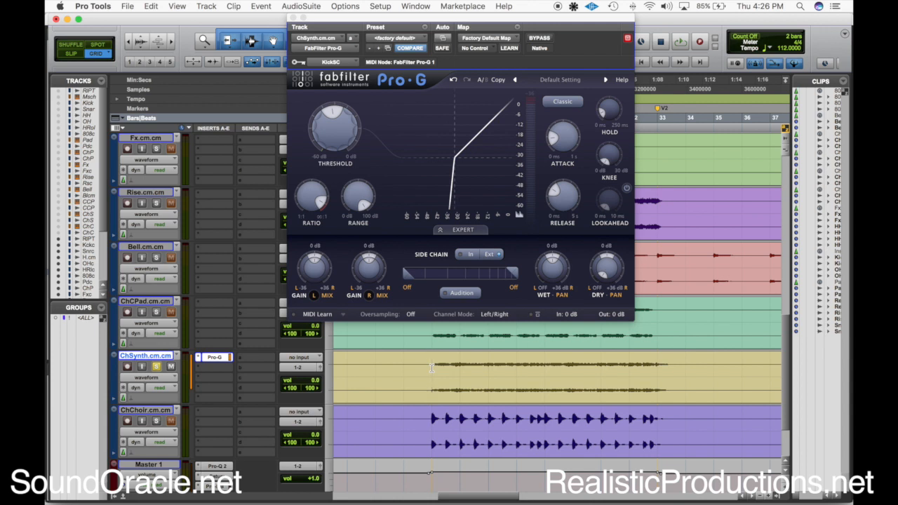
key("space")
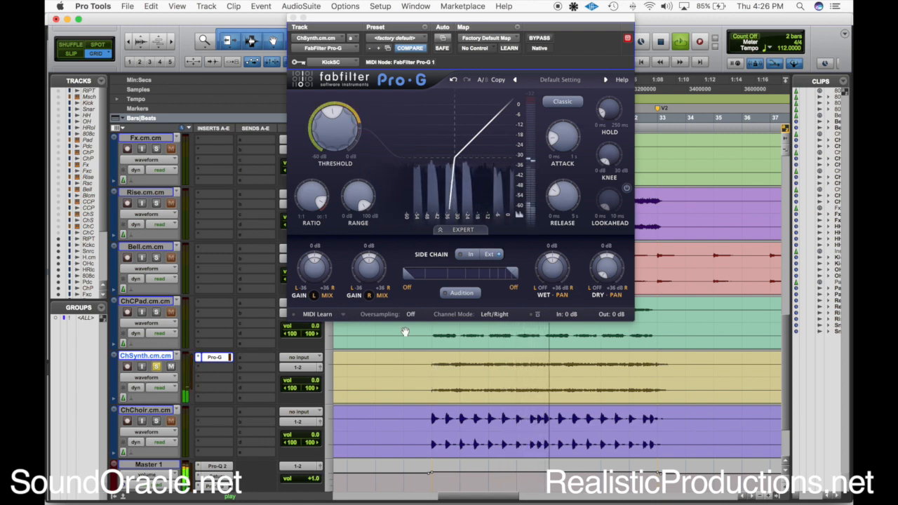
left_click(215, 358, "super")
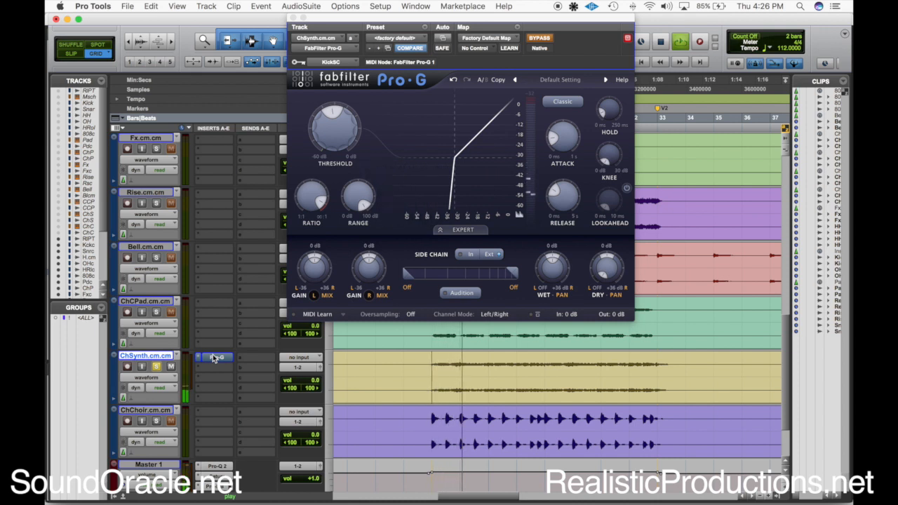
left_click(216, 358, "super")
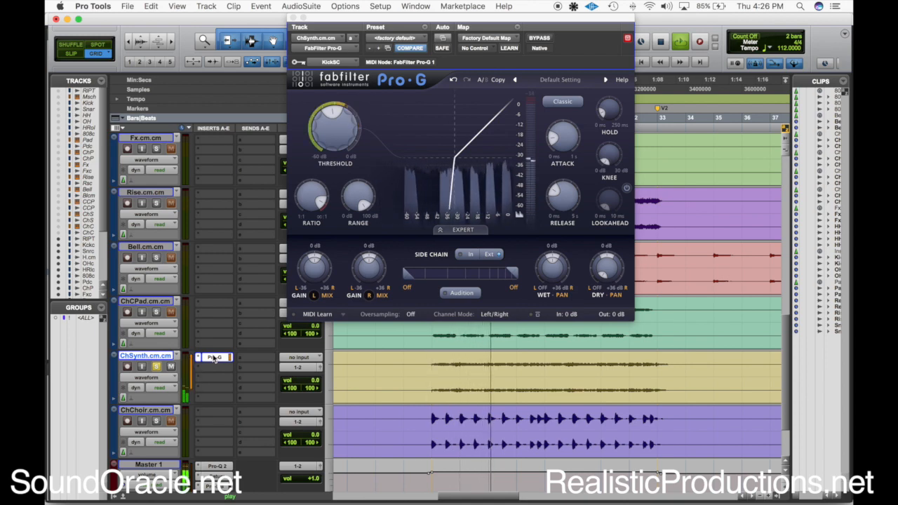
Move the Pro-G window aside, select the Kick track and open its KickSC send controls
scroll(216, 259, "up", 10)
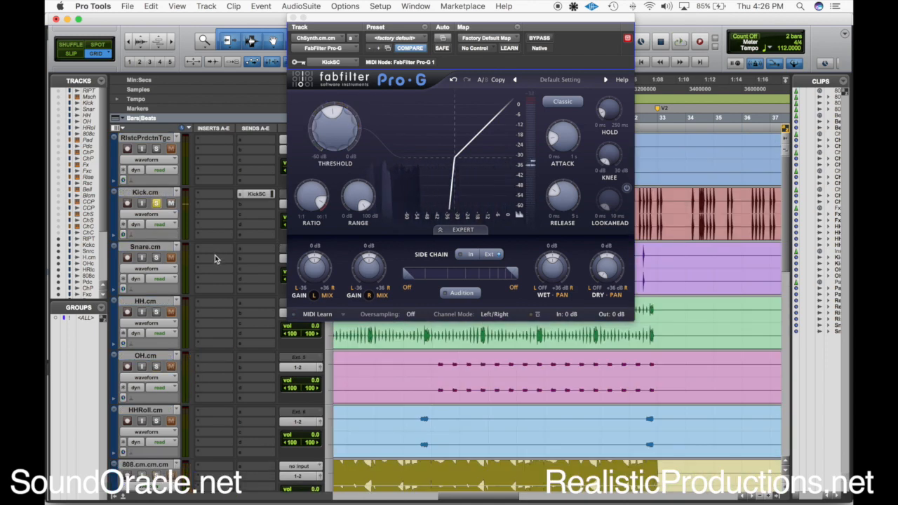
scroll(349, 354, "up", 2)
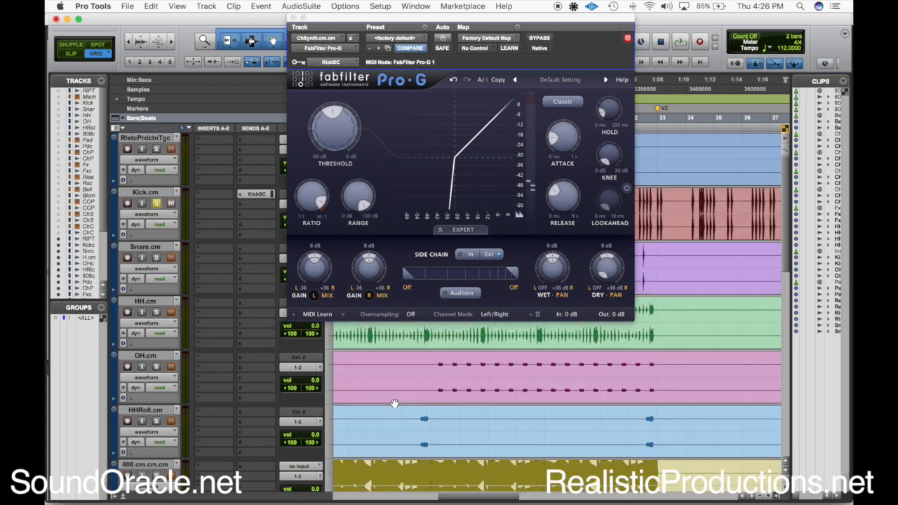
left_click_drag(320, 26, 427, 24)
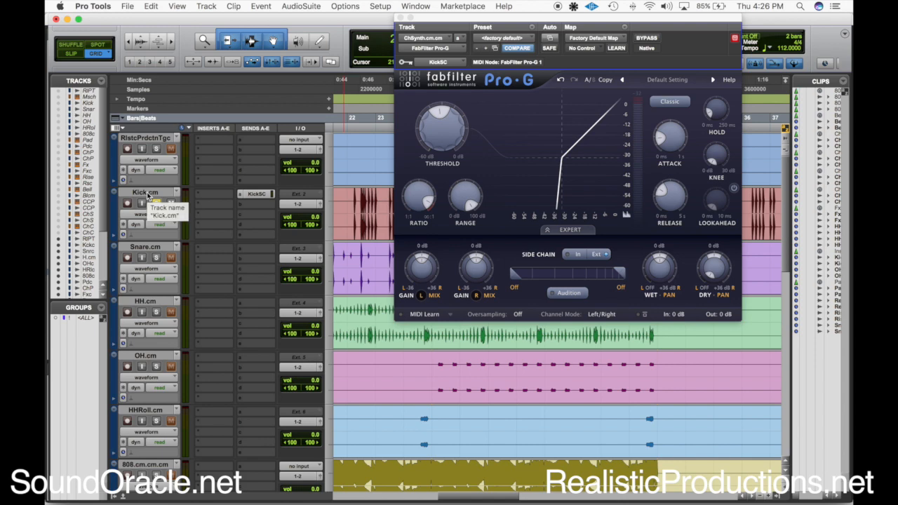
left_click(146, 194)
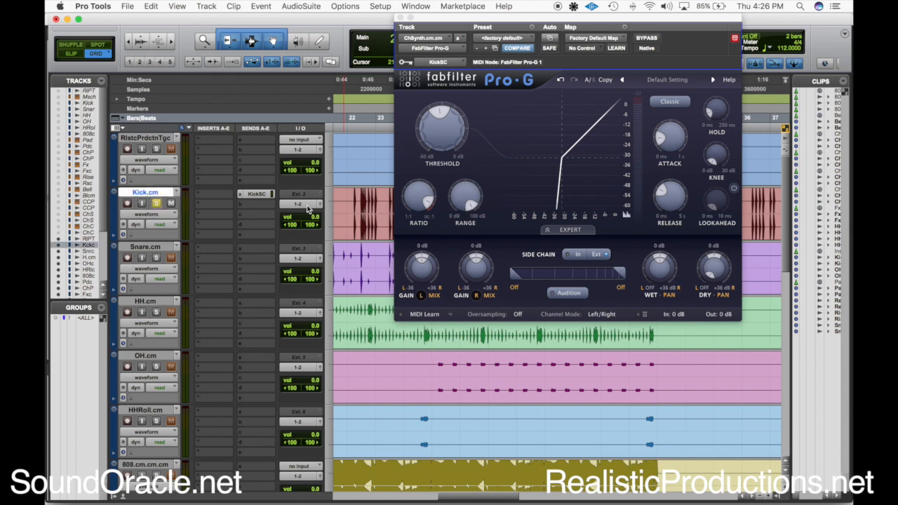
left_click(256, 194)
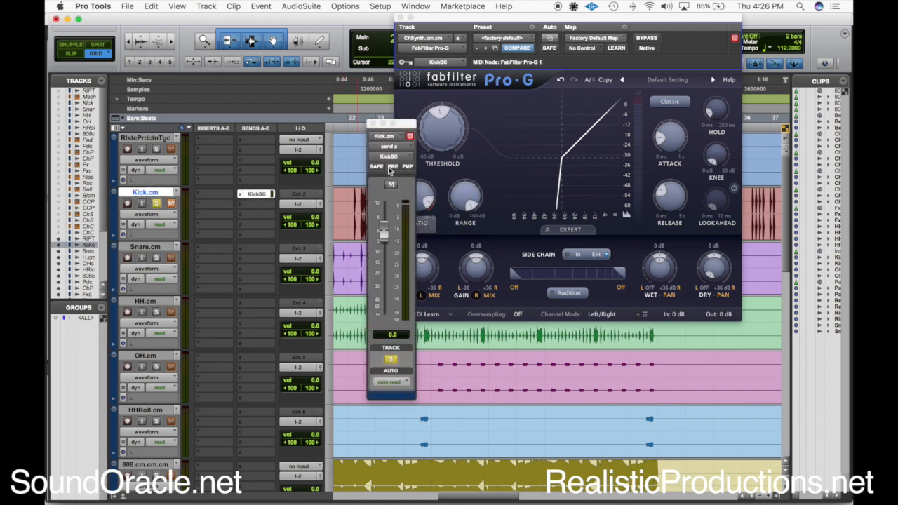
Try the KickSC send as pre-fader with the Kick track muted during playback, and switch pre-fader back off
key("space")
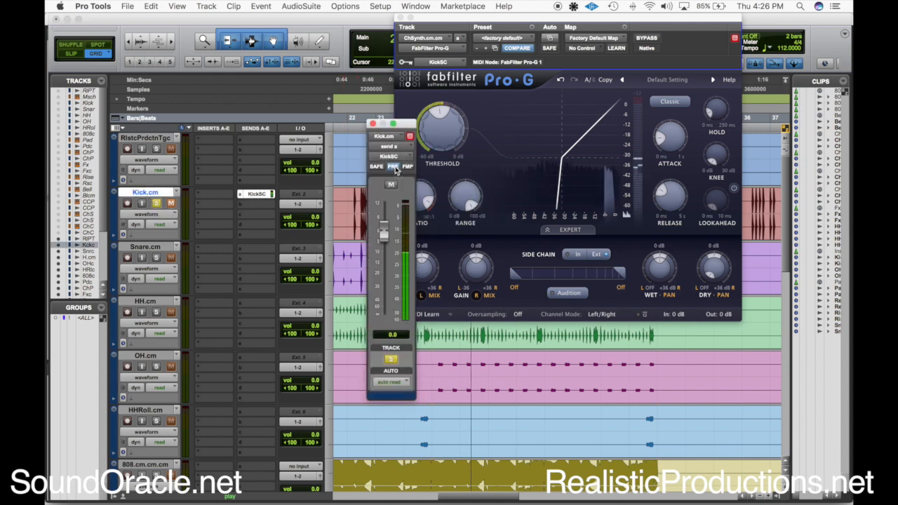
key("space")
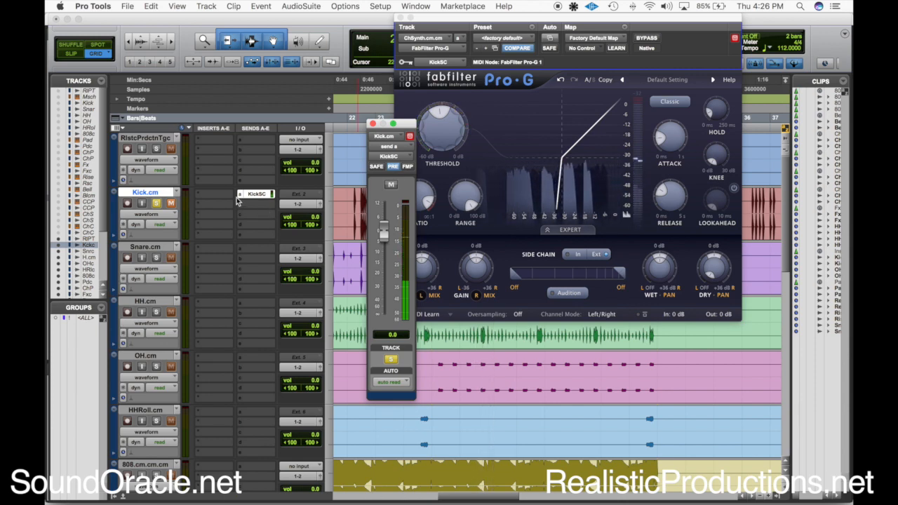
left_click(172, 203)
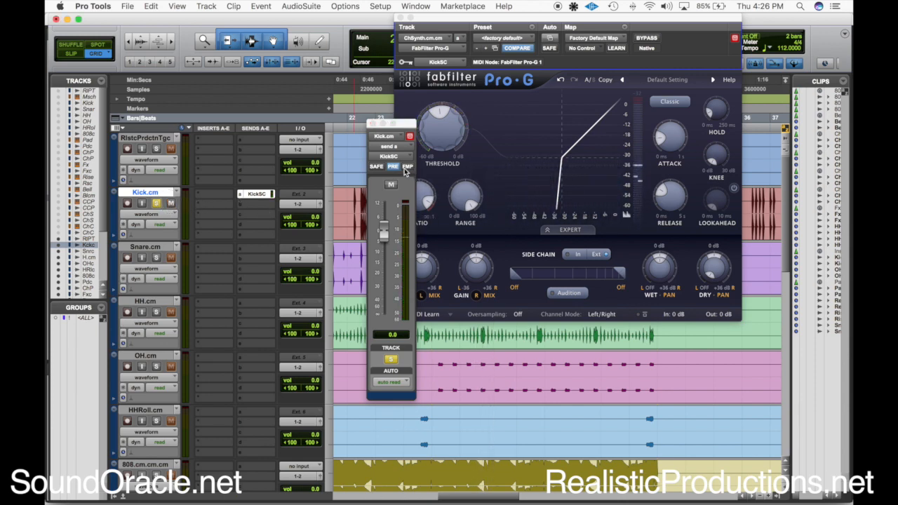
left_click(392, 166)
Set the Kick track's output to no output and turn off its solo after checking the gate in playback
left_click(290, 206)
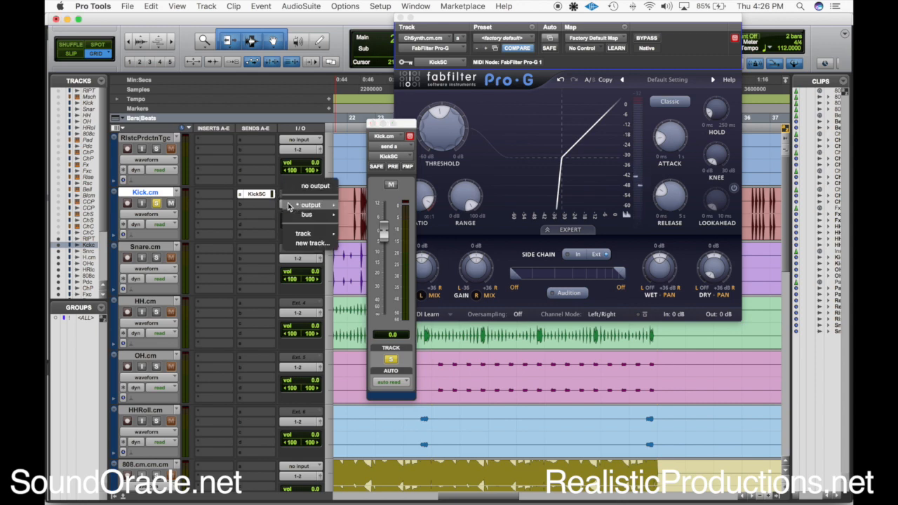
left_click(312, 191)
key("space")
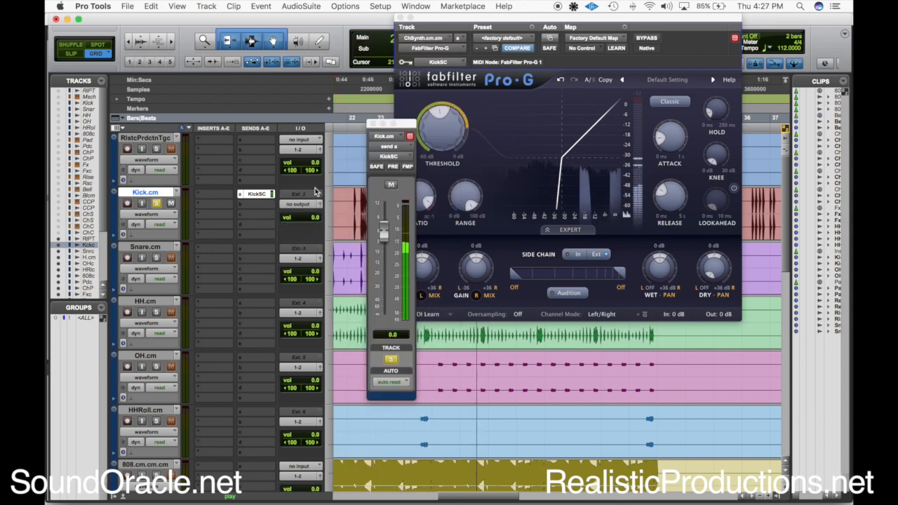
left_click(156, 203)
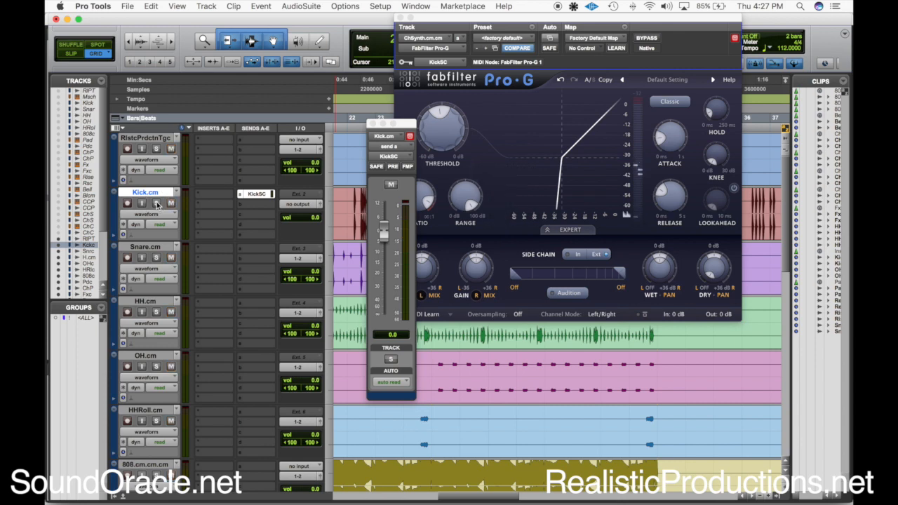
Reopen the output assignment choices of the Kick track
scroll(157, 204, "down", 10)
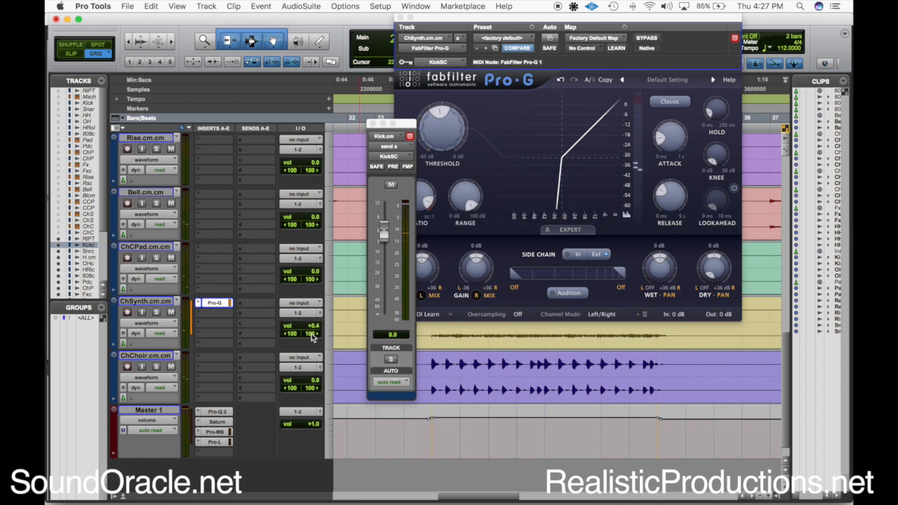
scroll(247, 292, "up", 10)
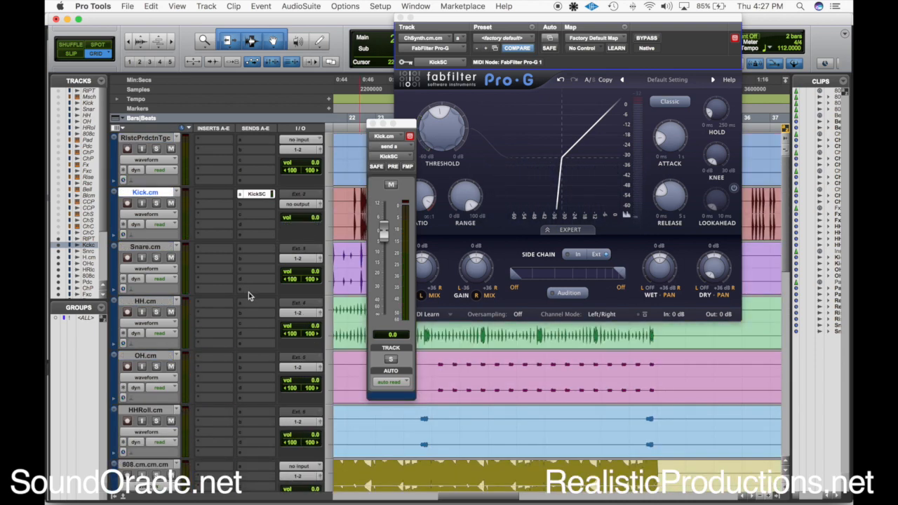
left_click(301, 206)
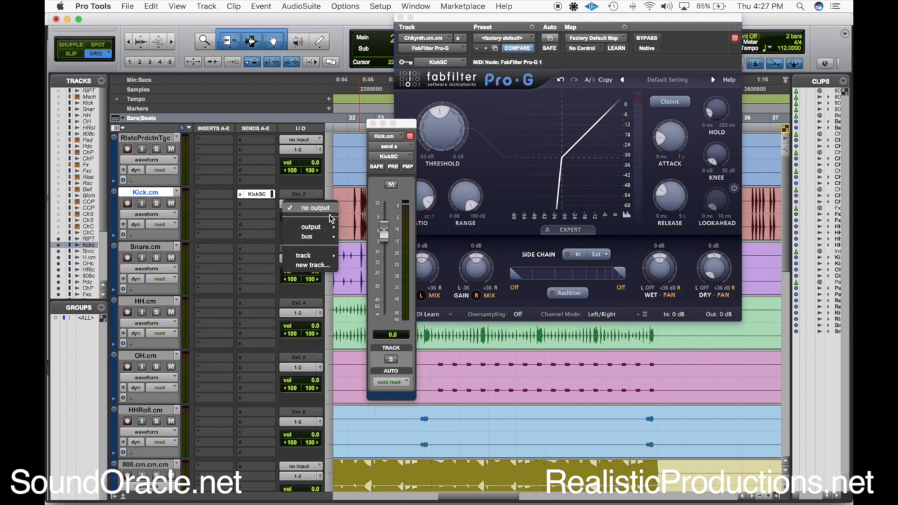
left_click(334, 258)
Replace Pro-G on the ChSynth track with the stereo Dyn3 Expander/Gate from the Dynamics category
scroll(330, 331, "down", 10)
left_click(211, 279)
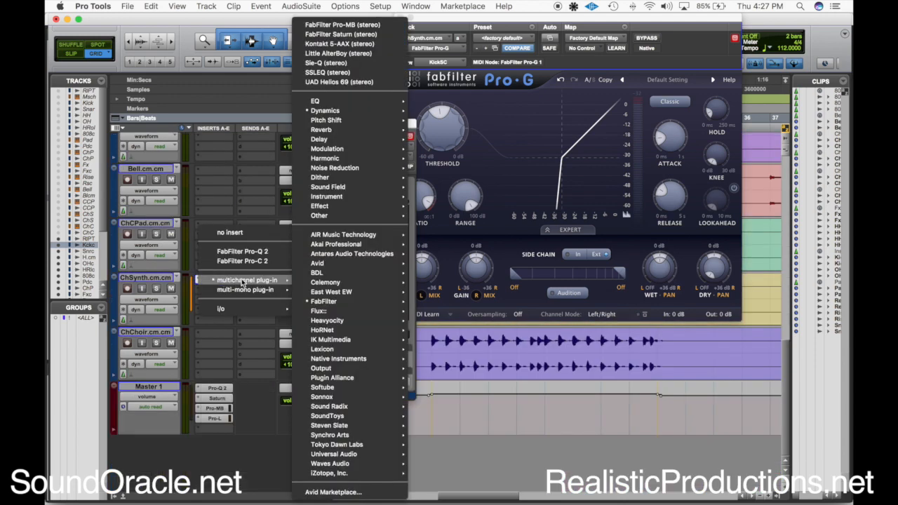
mouse_move(247, 280)
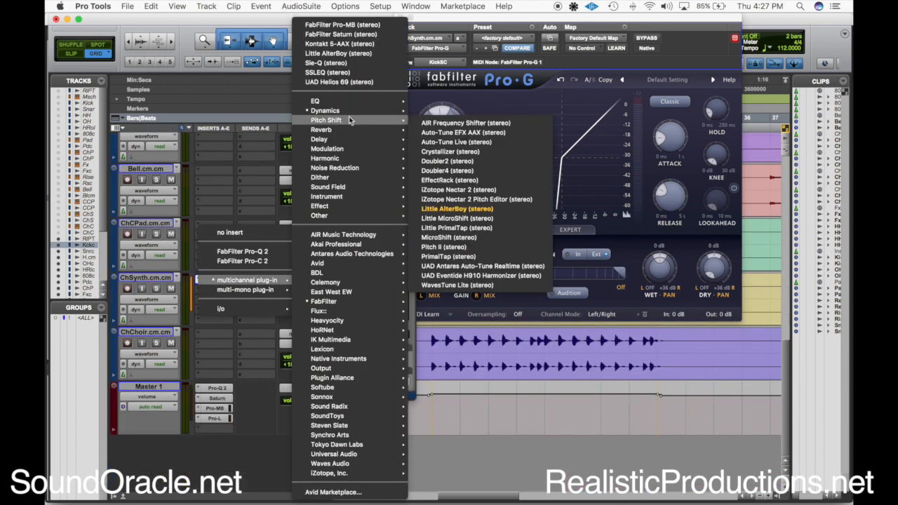
mouse_move(351, 111)
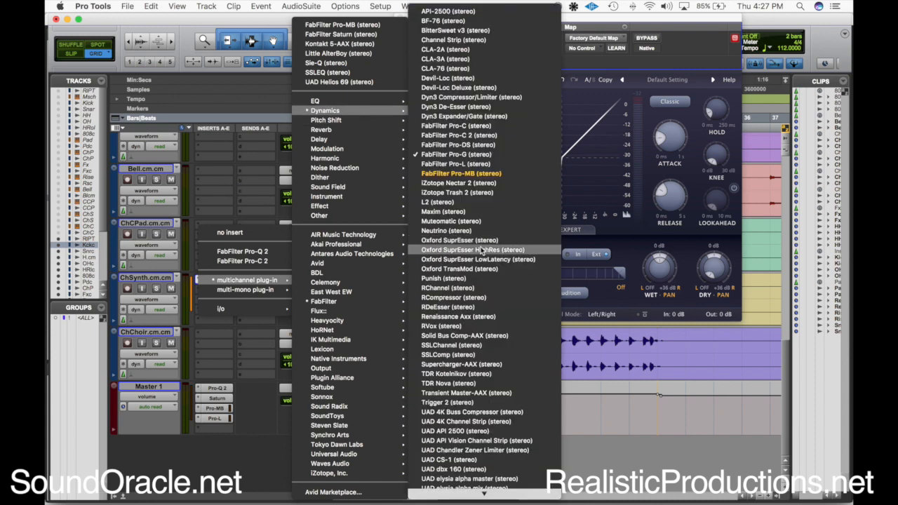
left_click(475, 116)
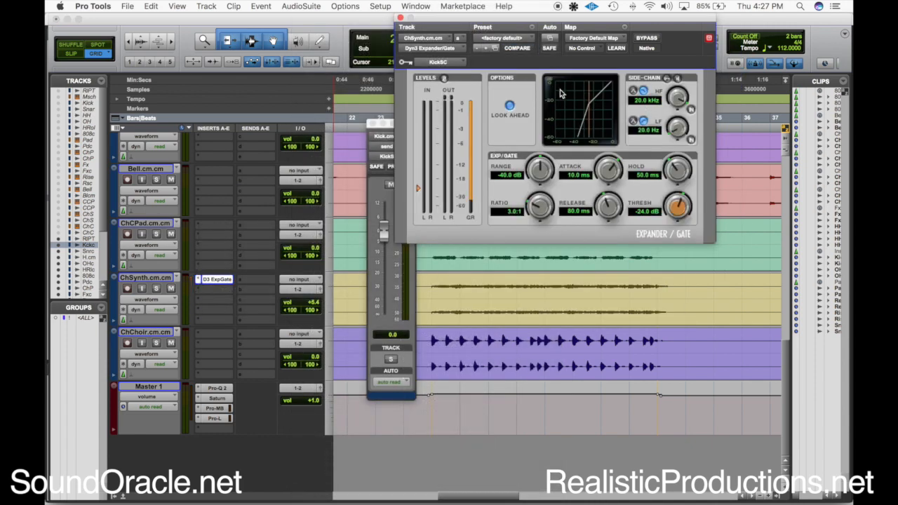
Set the Expander/Gate's key input to the KickSC bus and enable its external side-chain key
left_click(440, 63)
mouse_move(449, 62)
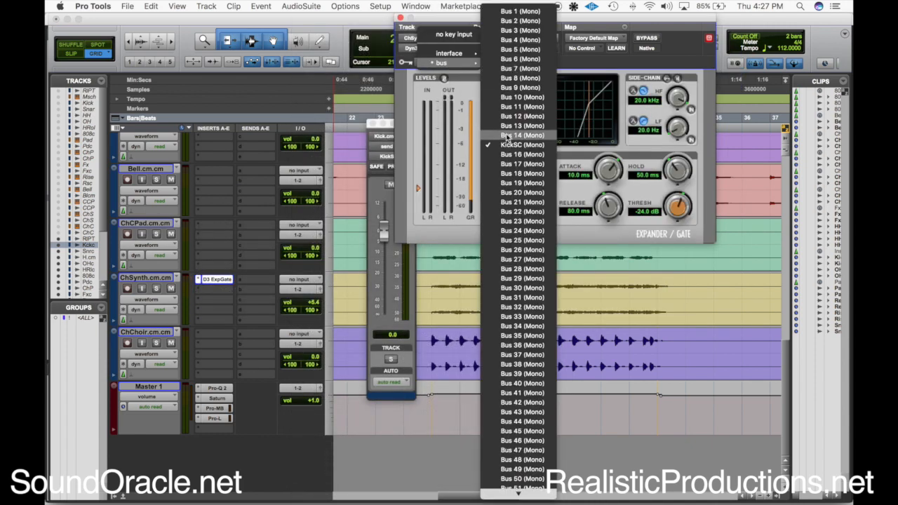
left_click(513, 147)
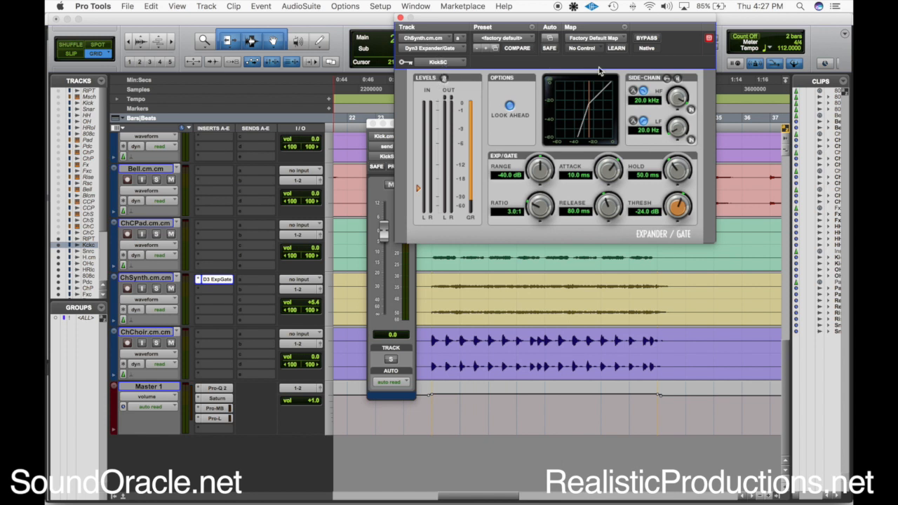
left_click(668, 80)
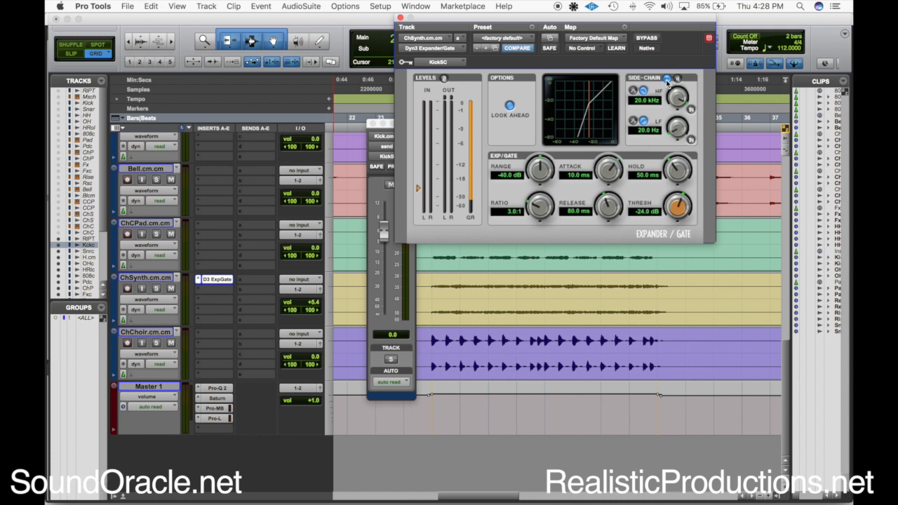
Play the mix from the start of the ChSynth clip and solo the ChSynth track
left_click(333, 284)
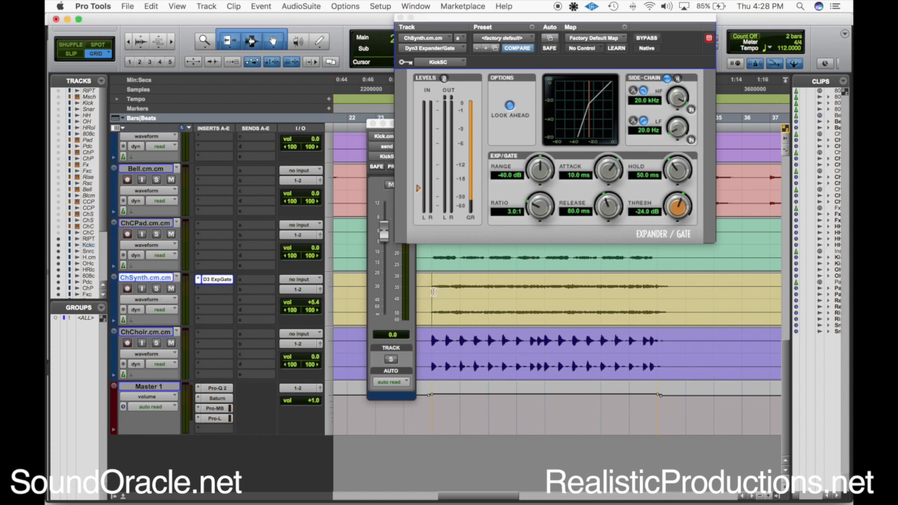
key("space")
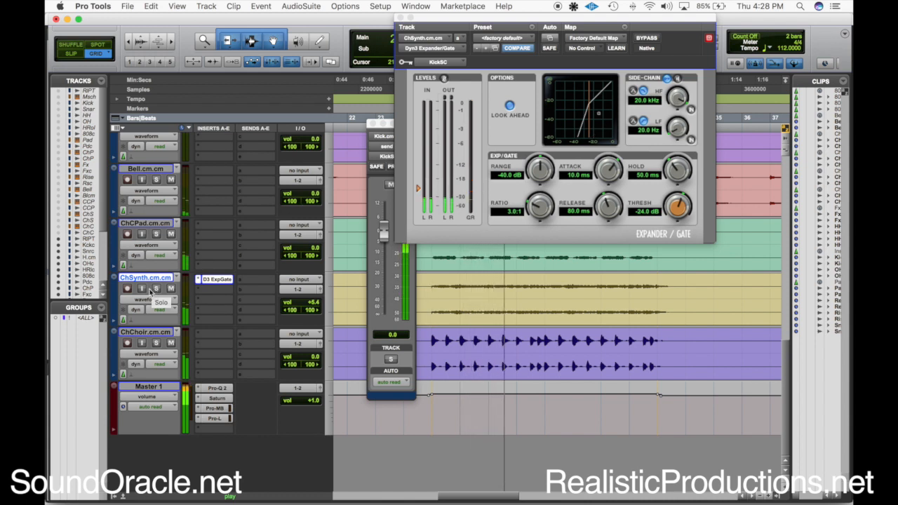
left_click(155, 288)
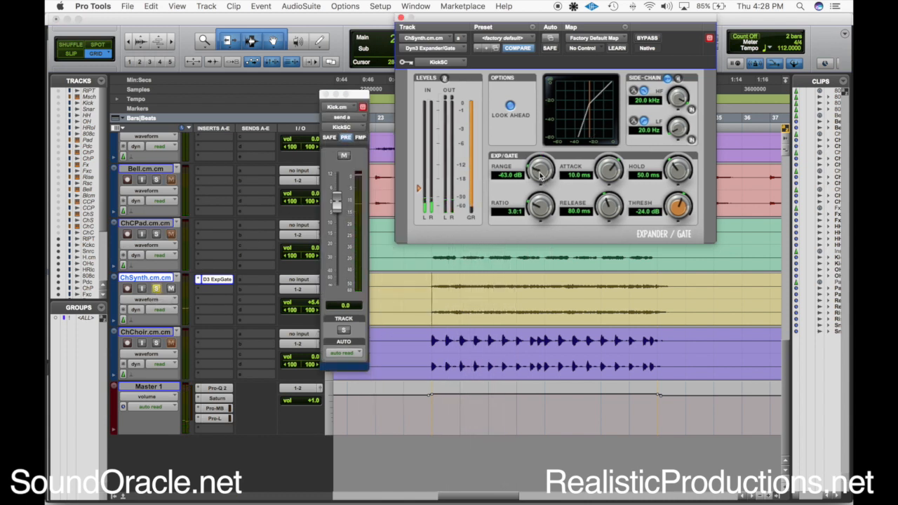
Lower the Expander/Gate's range to -69.4 dB while auditioning ChSynth
left_click_drag(541, 175, 541, 176)
key("space")
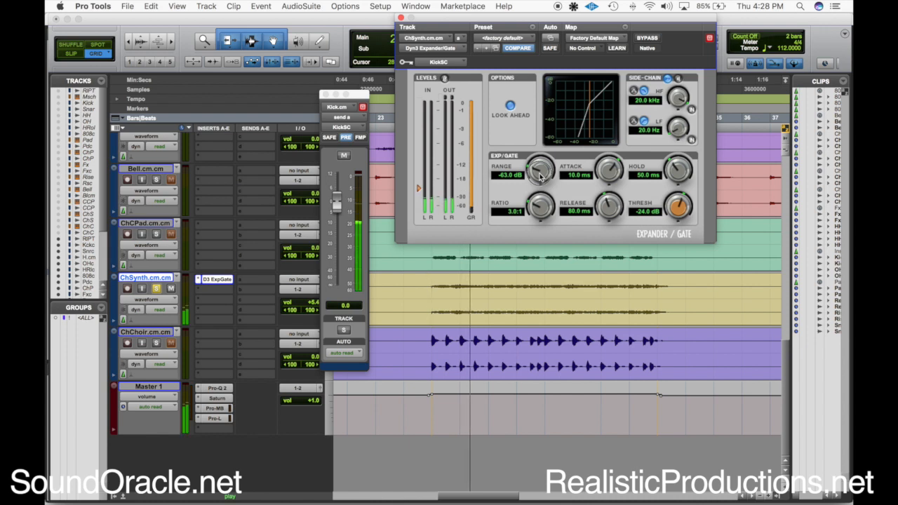
left_click_drag(540, 176, 539, 201)
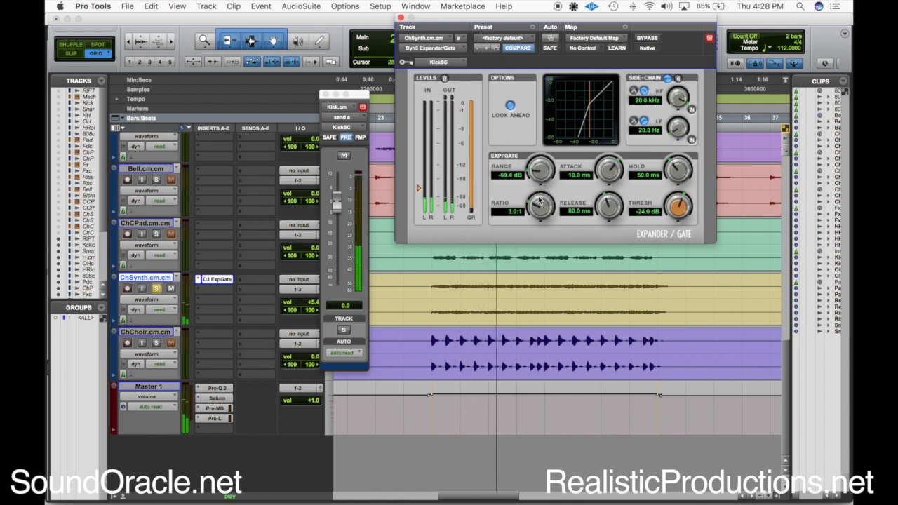
Compare the gate's attack at 10 µs and 300 ms in playback, and leave it at 10 µs
left_click_drag(611, 170, 602, 315)
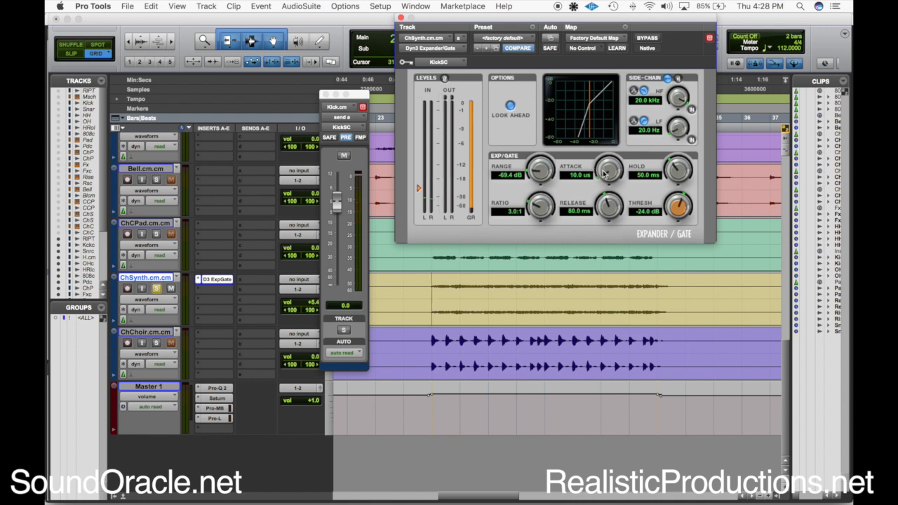
key("space")
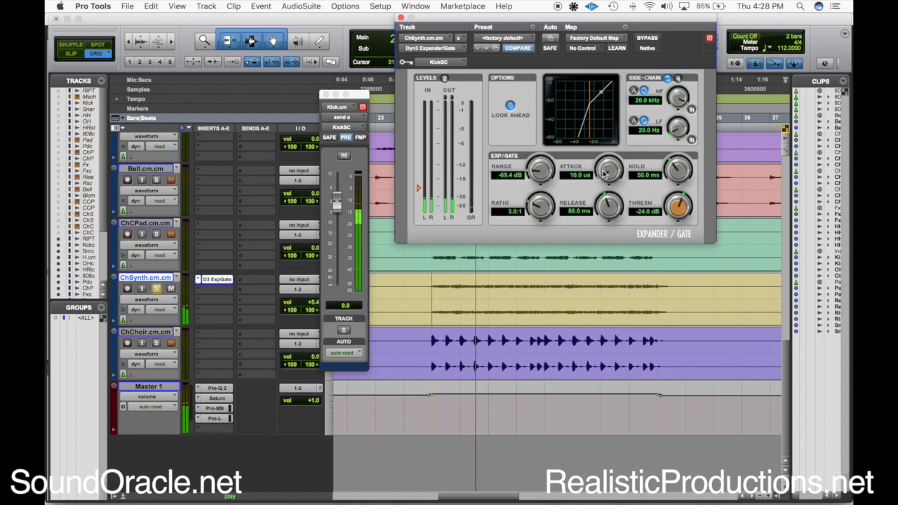
key("space")
left_click_drag(605, 174, 623, 45)
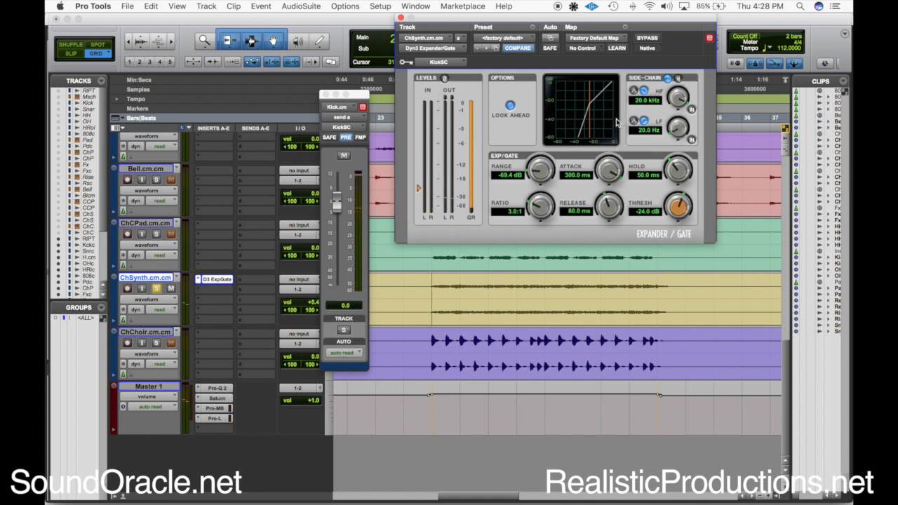
left_click_drag(611, 173, 608, 237)
key("space")
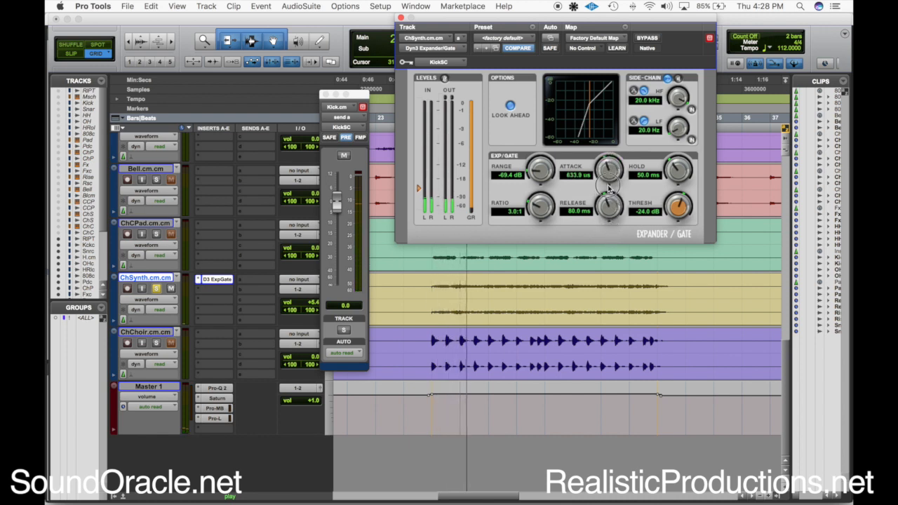
left_click_drag(610, 174, 608, 261)
key("space")
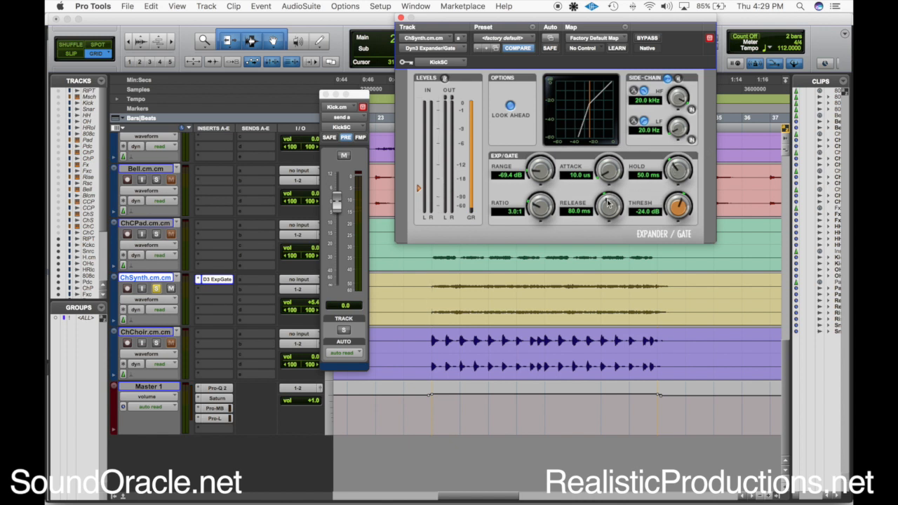
Try a multi-second release on the gate, reduce it to 888.9 ms and readjust it during playback
key("space")
left_click_drag(609, 209, 625, 80)
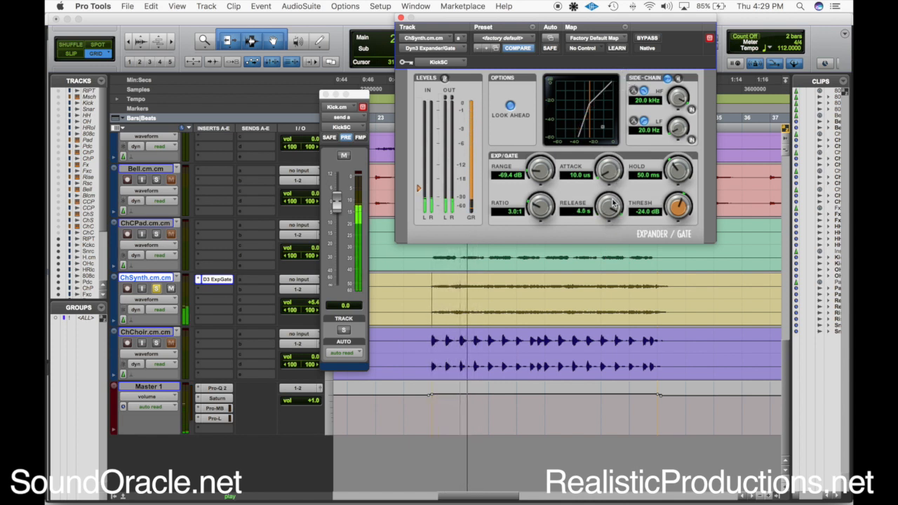
mouse_move(610, 208)
left_mouse_down()
mouse_move(605, 262)
mouse_move(615, 219)
left_mouse_up()
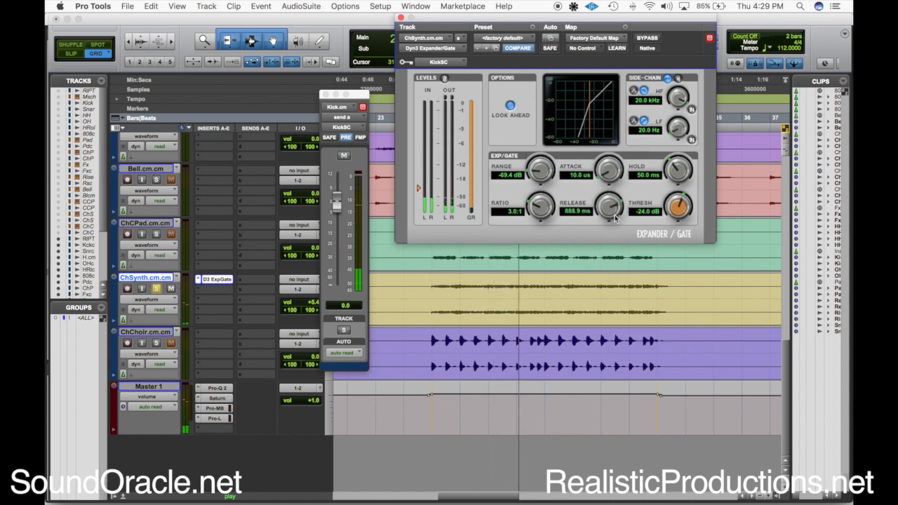
left_click_drag(615, 209, 612, 198)
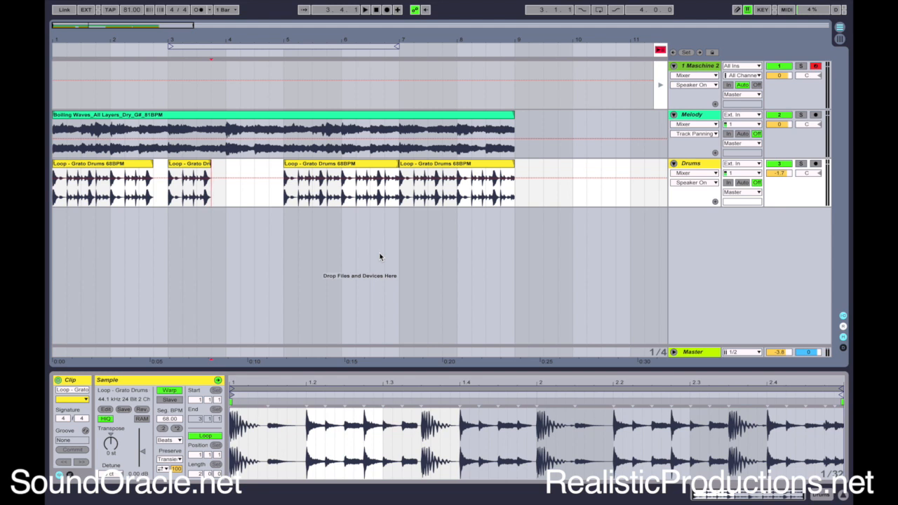
Switch to Ableton Live and play the arrangement with the Melody and Drums loops
key("space")
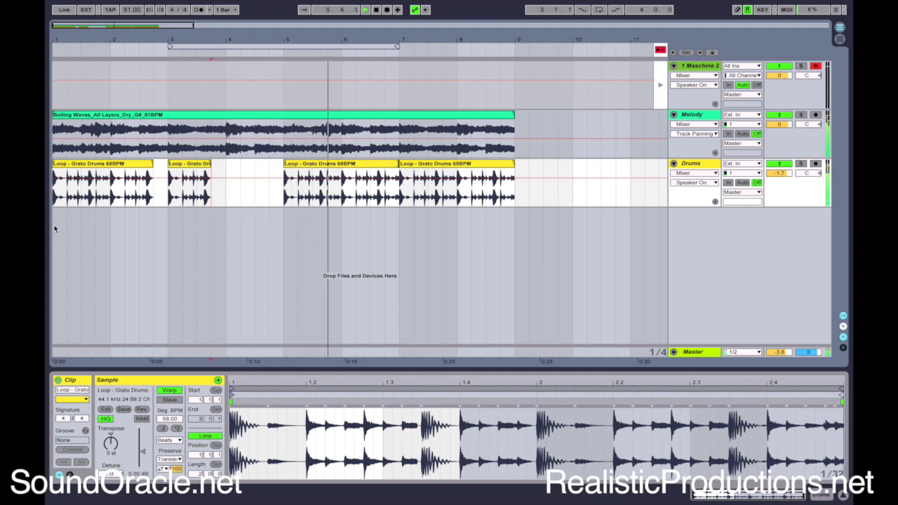
Stop playback, insert a return track and route its audio output to the Melody track
key("space")
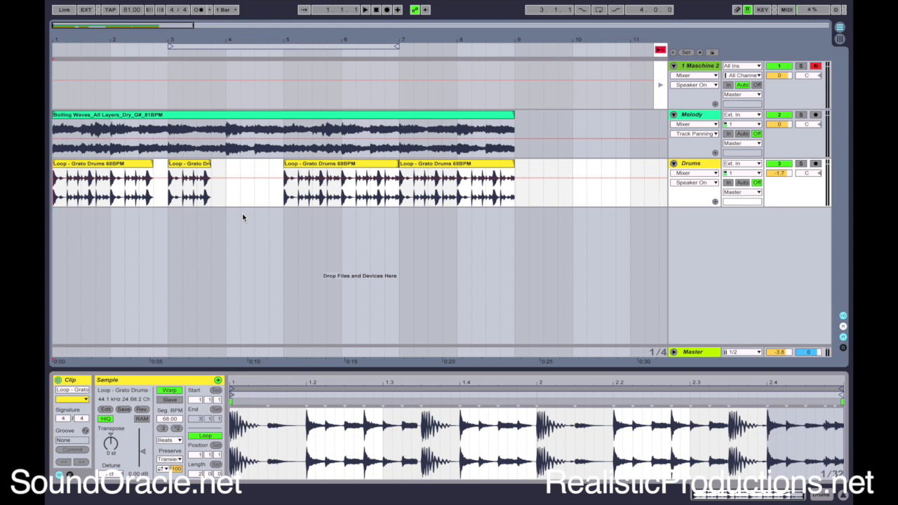
left_click(692, 116)
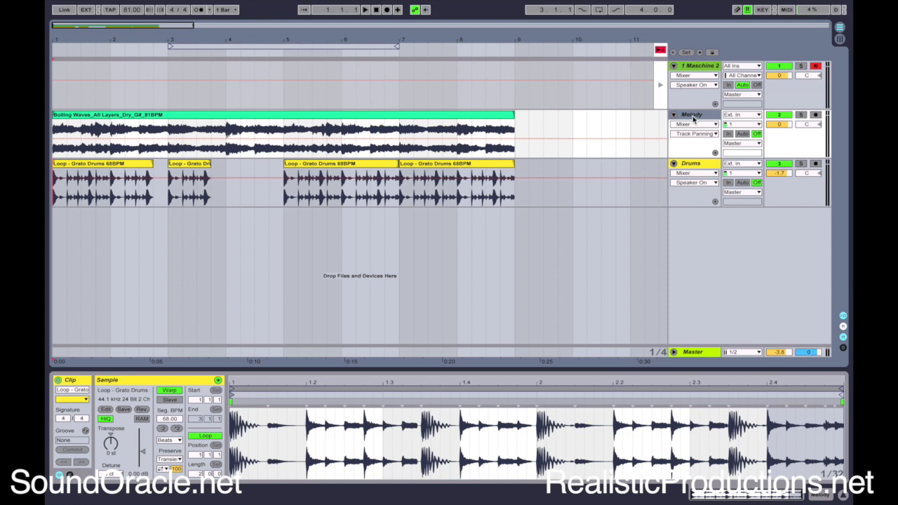
key("ctrl+alt+t")
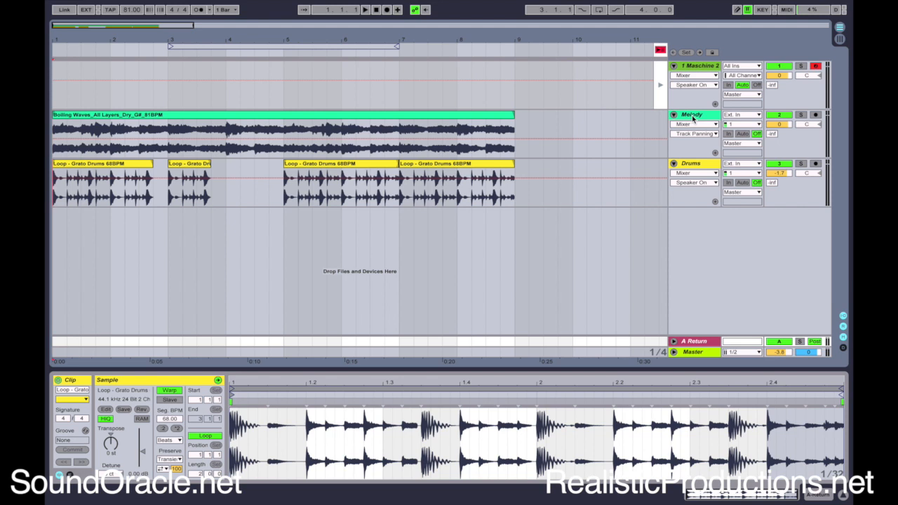
left_click(674, 342)
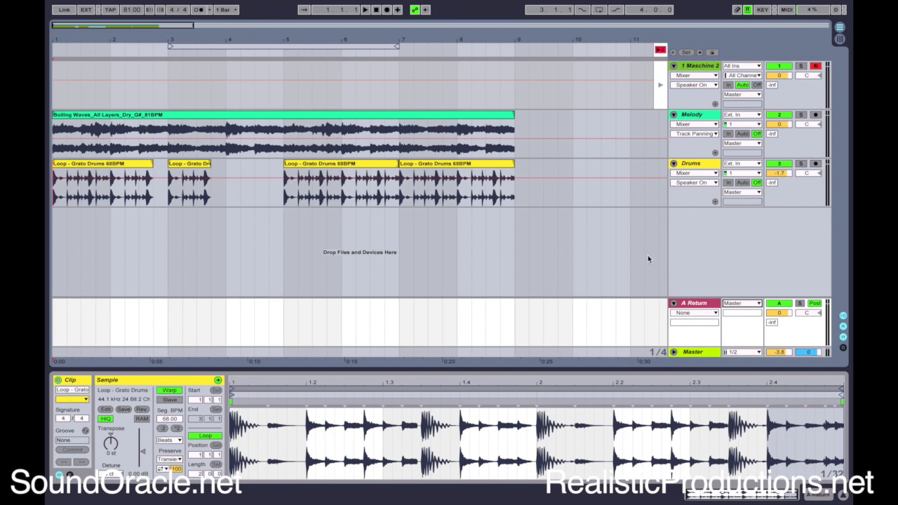
left_click(742, 304)
left_click(744, 349)
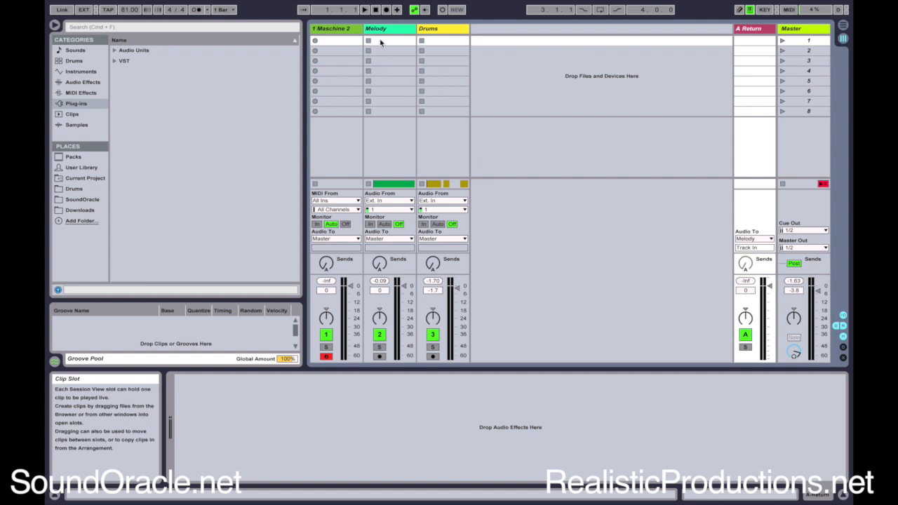
Insert FabFilter Pro-MB on the Melody track and create a compression band around 149 Hz with an external side chain
left_click(381, 43)
left_click_drag(156, 186, 269, 402)
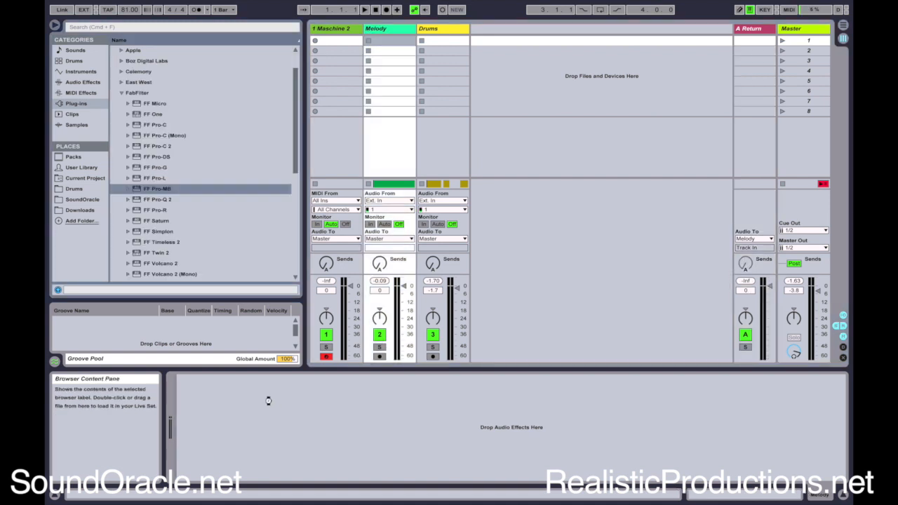
left_click(190, 165)
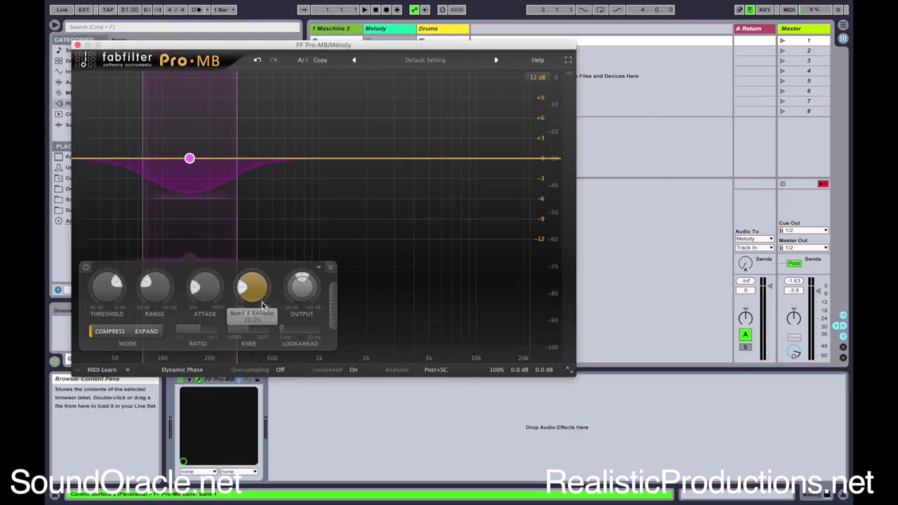
left_click(331, 311)
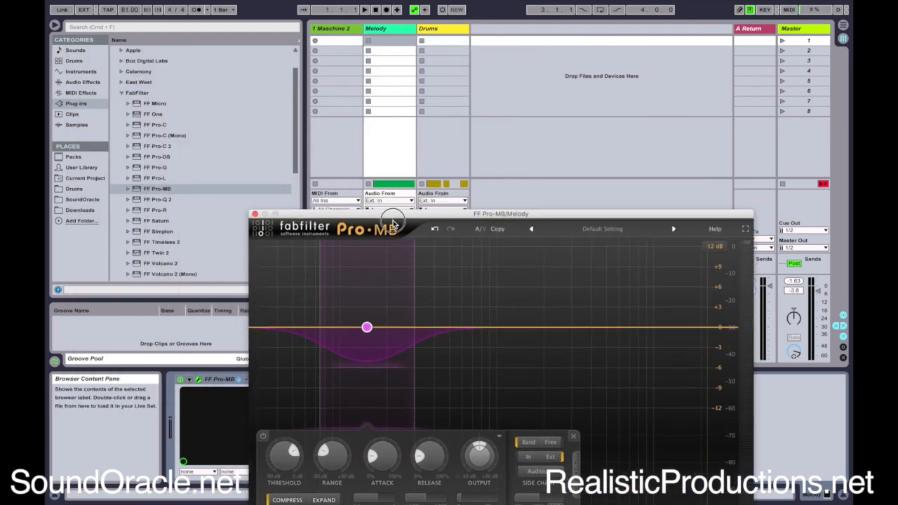
left_click_drag(393, 223, 609, 184)
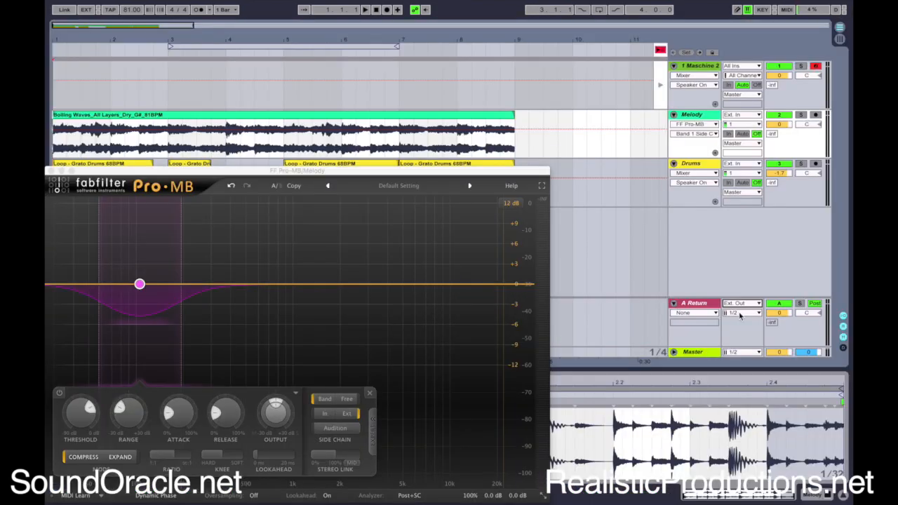
Route the A Return's output to the FF Pro-MB side-chain input on the Melody track
left_click(743, 306)
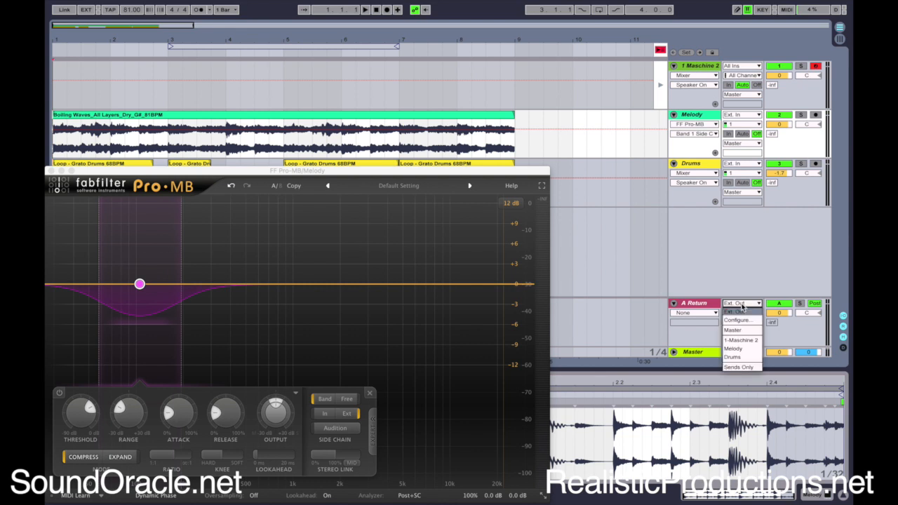
left_click(743, 349)
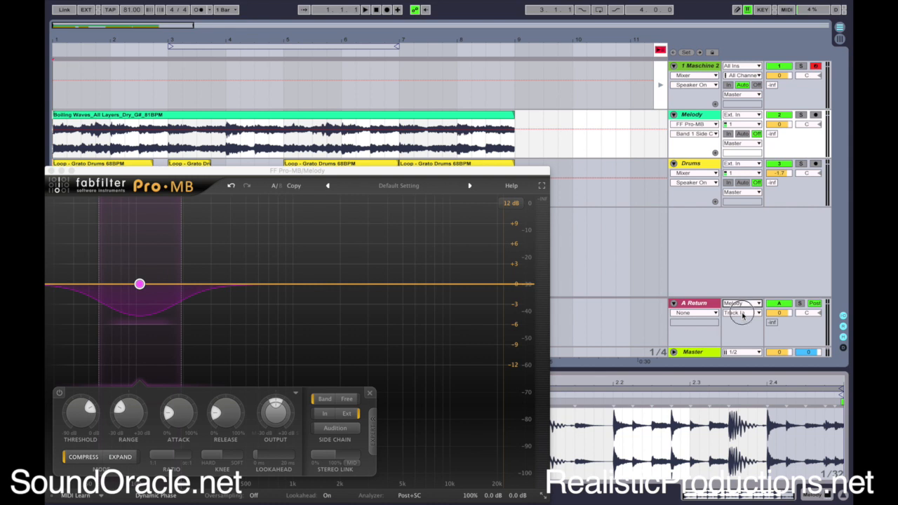
left_click(742, 313)
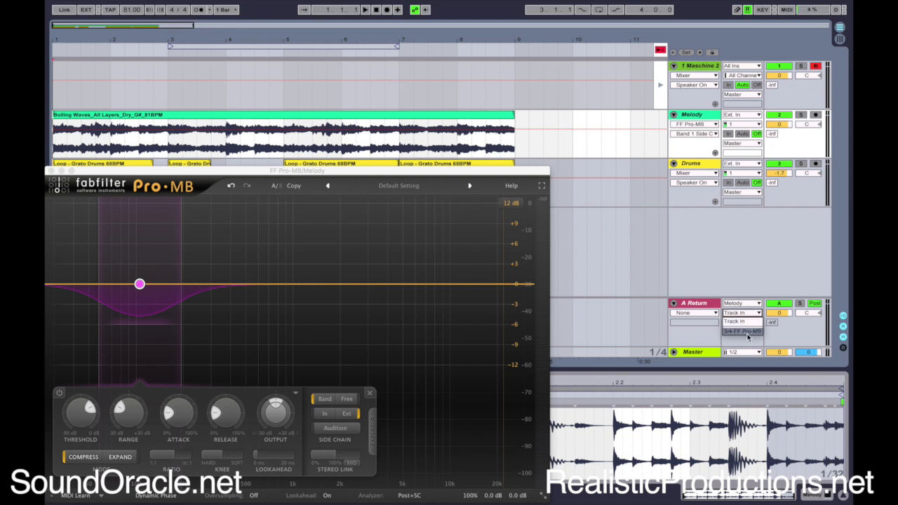
left_click(741, 334)
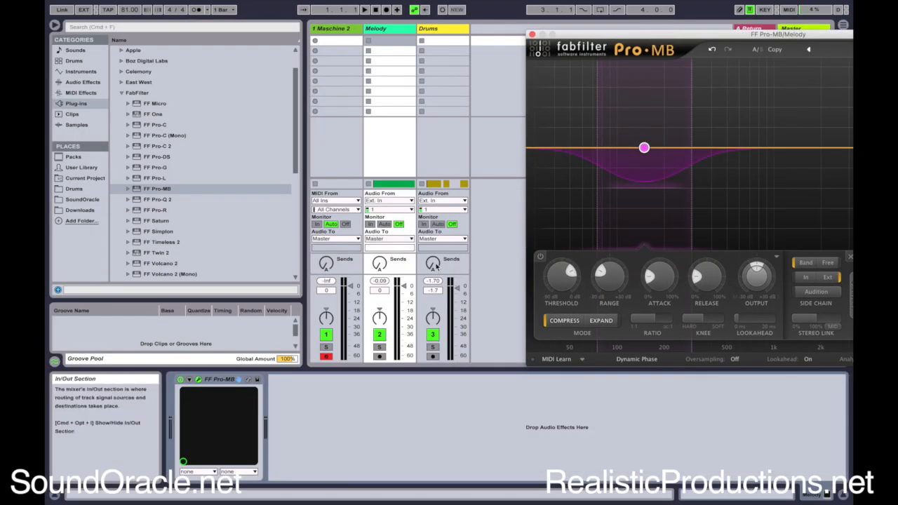
Raise the Drums track's send to A Return and lower the Pro-MB band's threshold during playback
left_click_drag(584, 34, 655, 356)
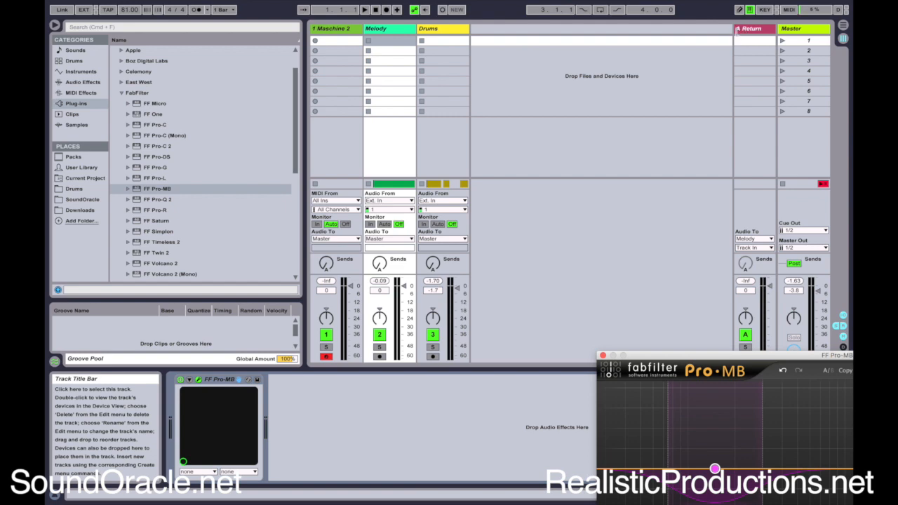
left_click(433, 263)
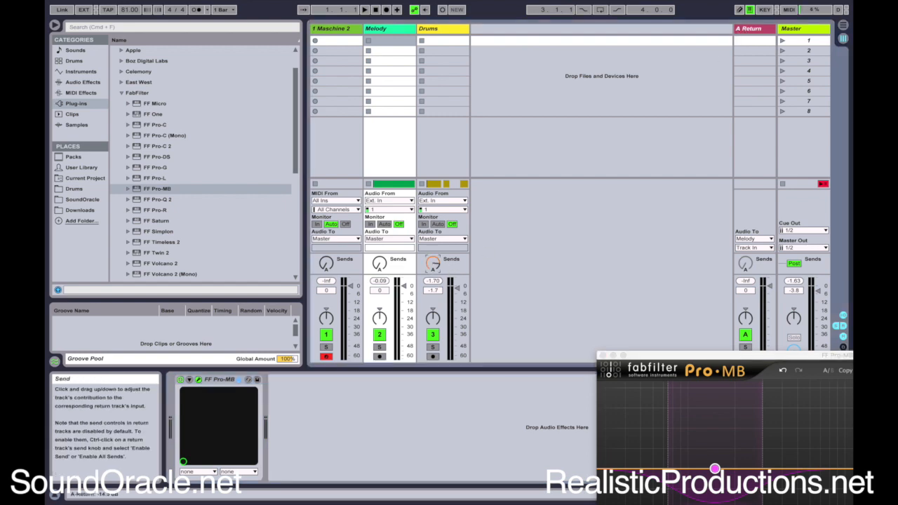
left_click_drag(698, 363, 593, 96)
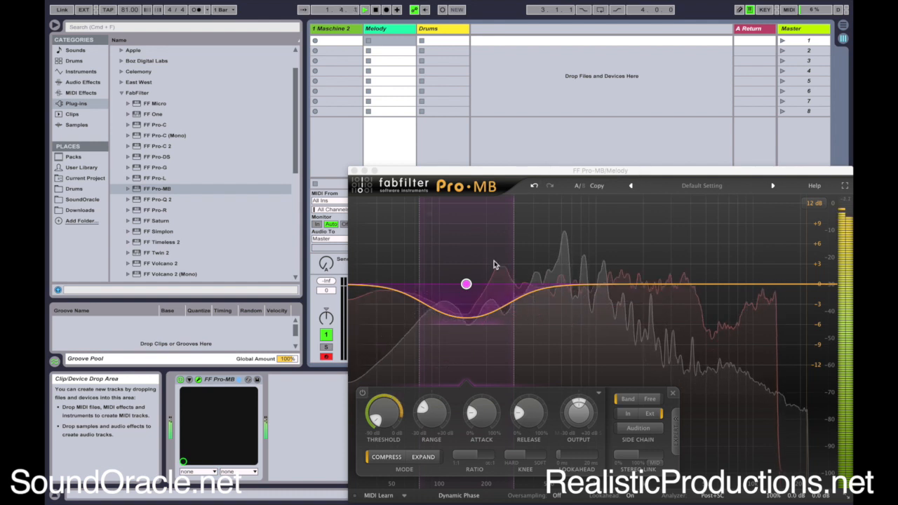
mouse_move(467, 285)
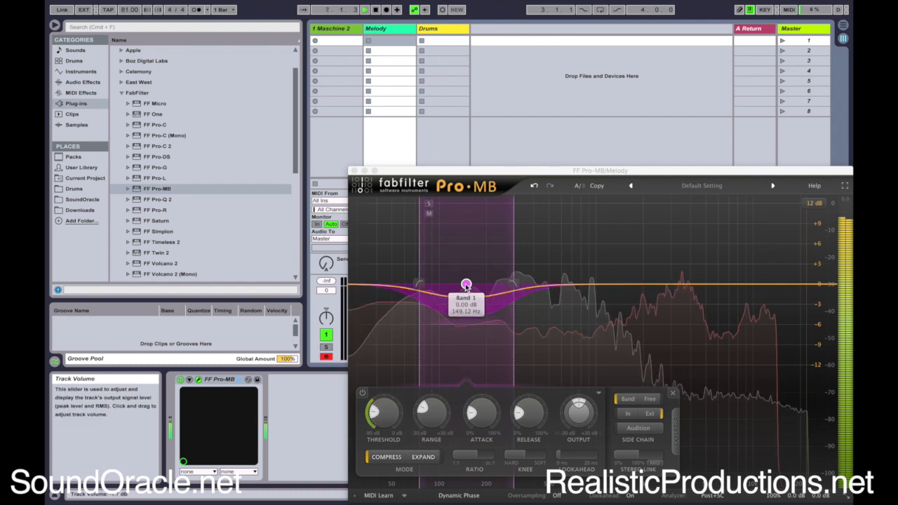
key("space")
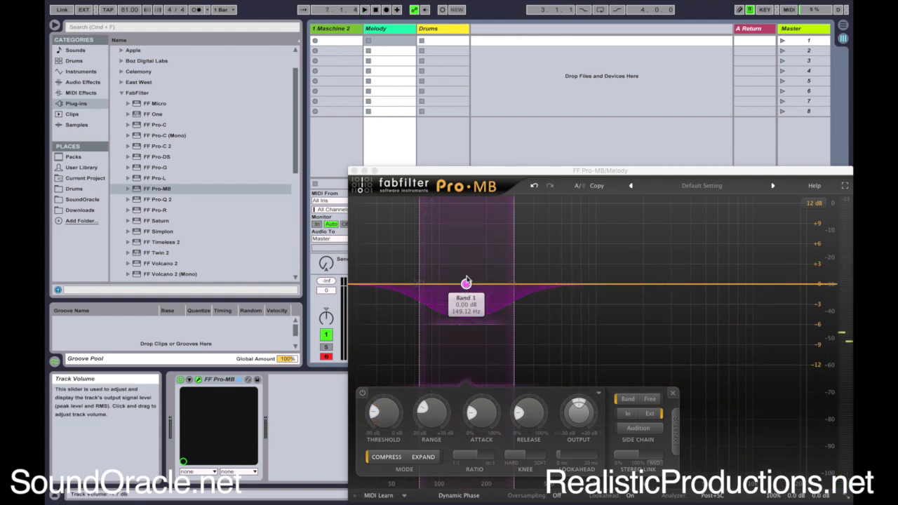
Extend the Pro-MB band down to 30 Hz and lower its high crossover to 162.78 Hz while auditioning it
left_click_drag(458, 172, 557, 116)
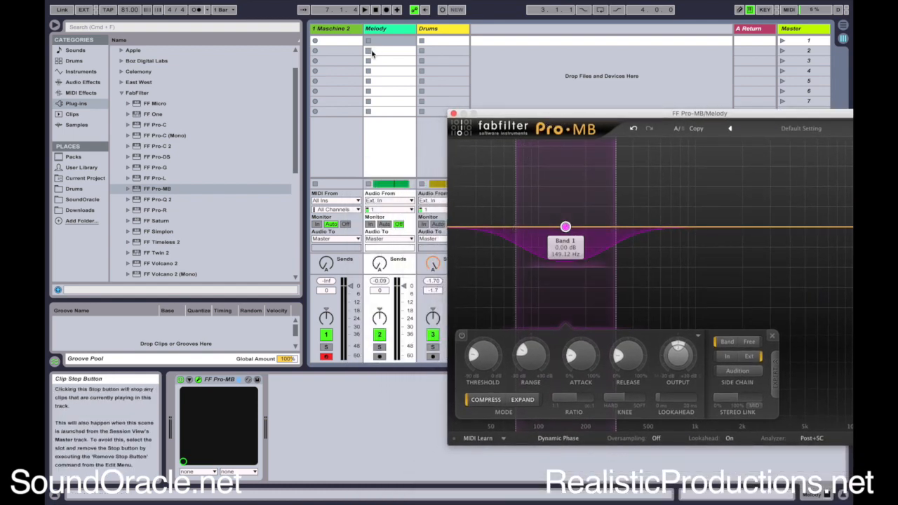
left_click_drag(520, 235, 447, 228)
left_click_drag(617, 237, 593, 240)
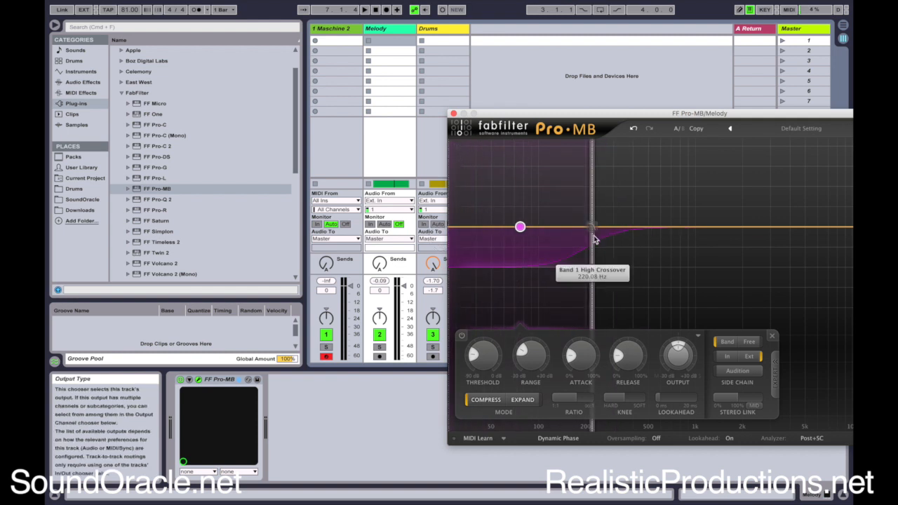
key("space")
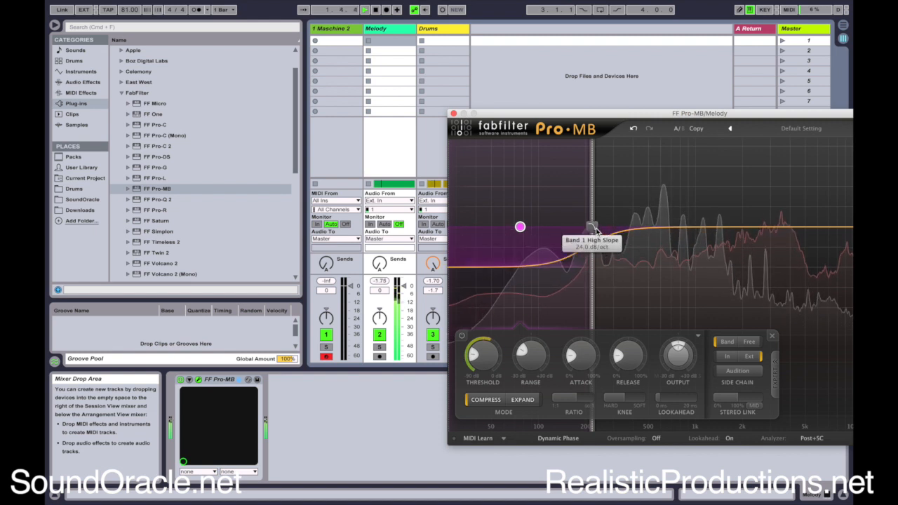
left_click_drag(594, 240, 575, 236)
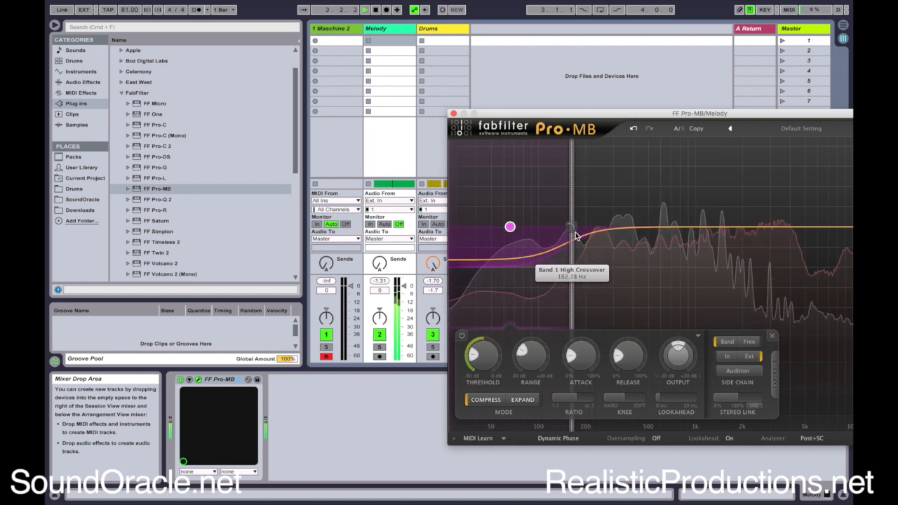
key("space")
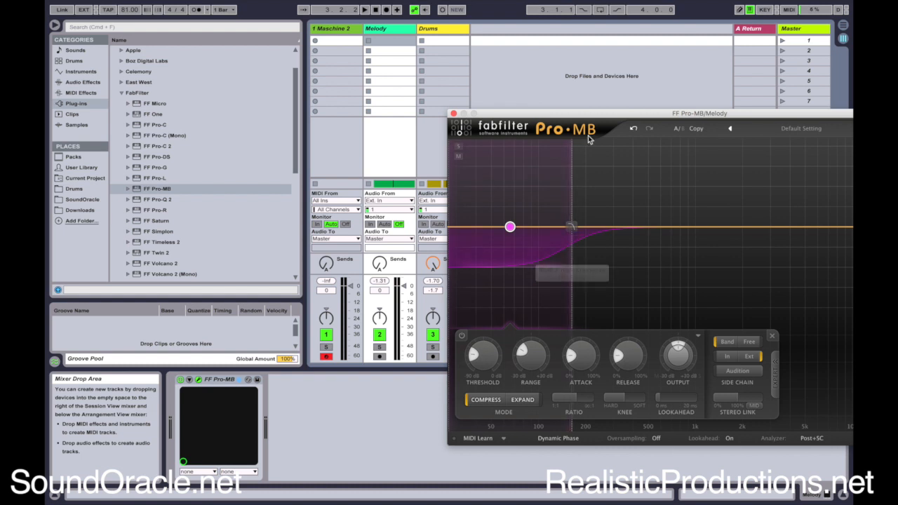
Insert the Compressor audio effect on the Melody track using the Brick Wall preset
left_click_drag(553, 116, 606, 62)
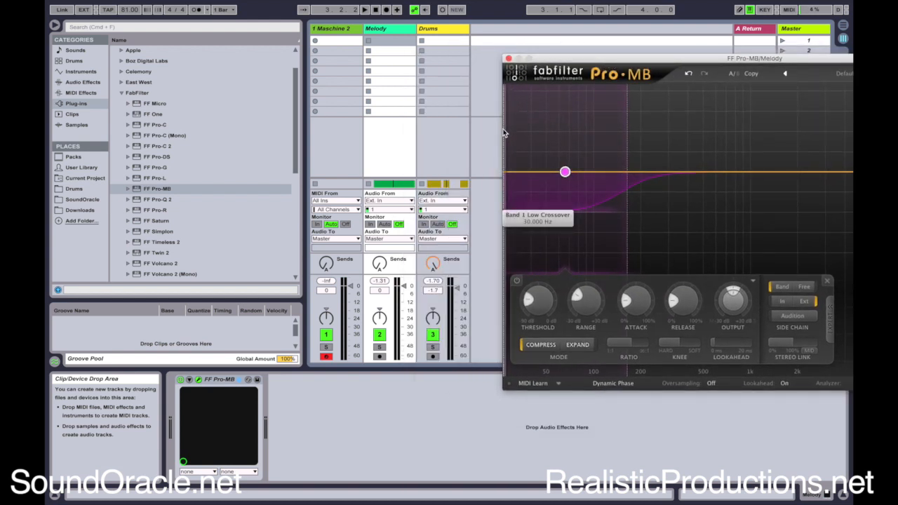
left_click(78, 71)
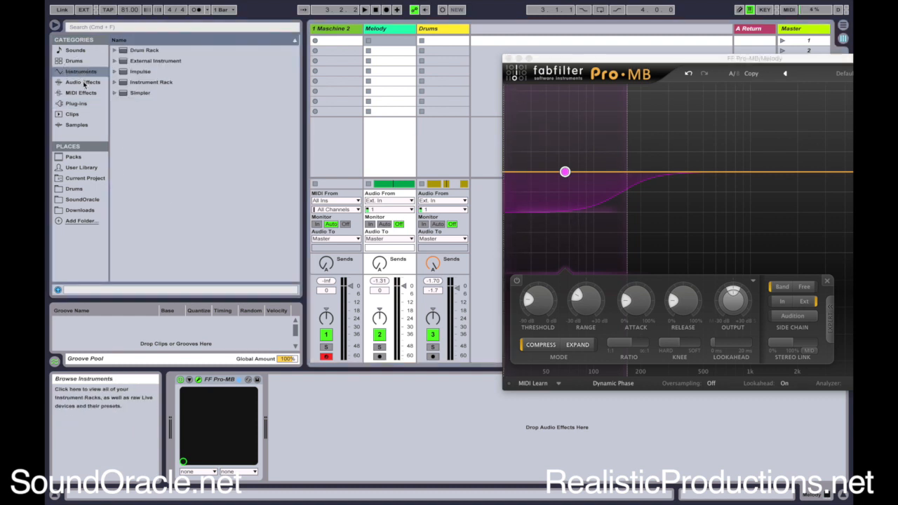
left_click(84, 82)
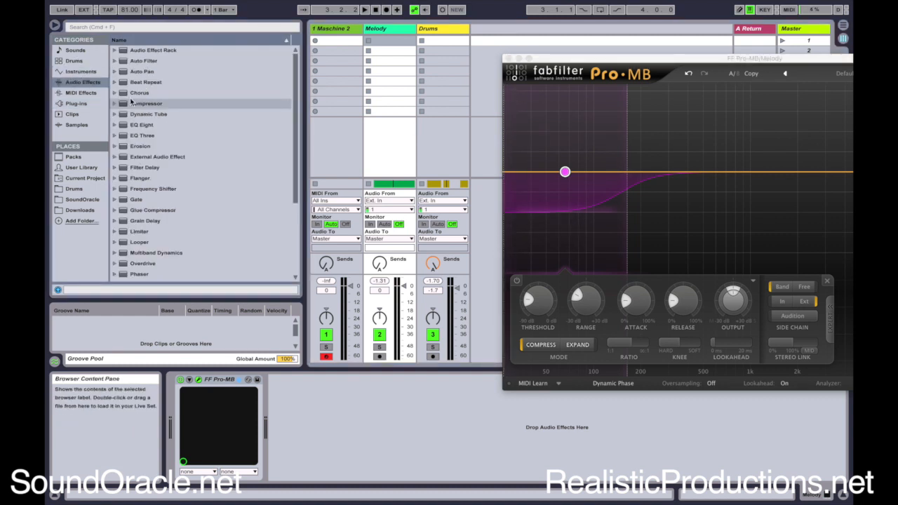
left_click(131, 103)
left_click_drag(155, 124, 359, 423)
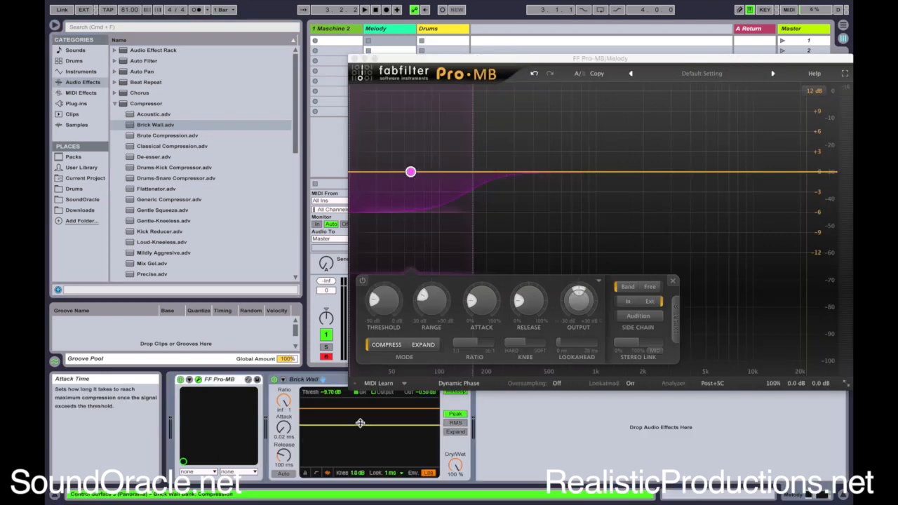
left_click_drag(421, 59, 570, 43)
Enable the Brick Wall compressor's external sidechain and choose Drums as its audio source
left_click(283, 380)
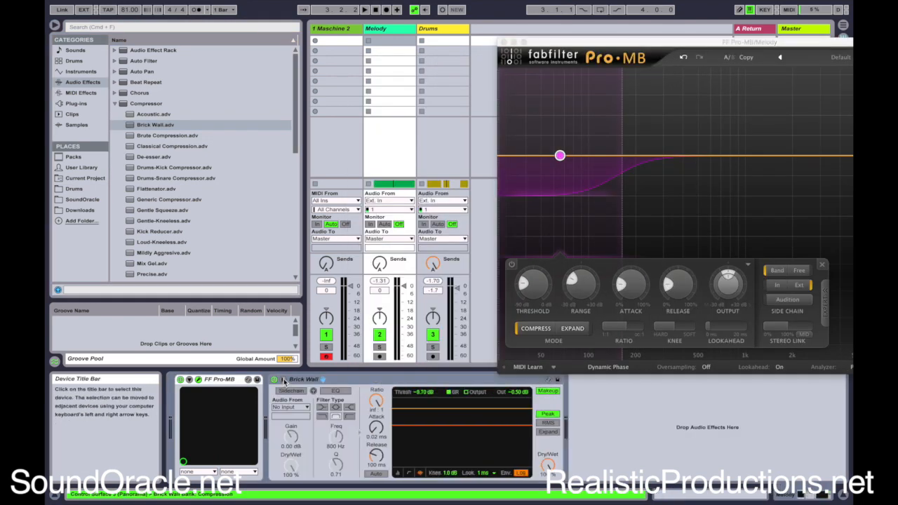
left_click(292, 392)
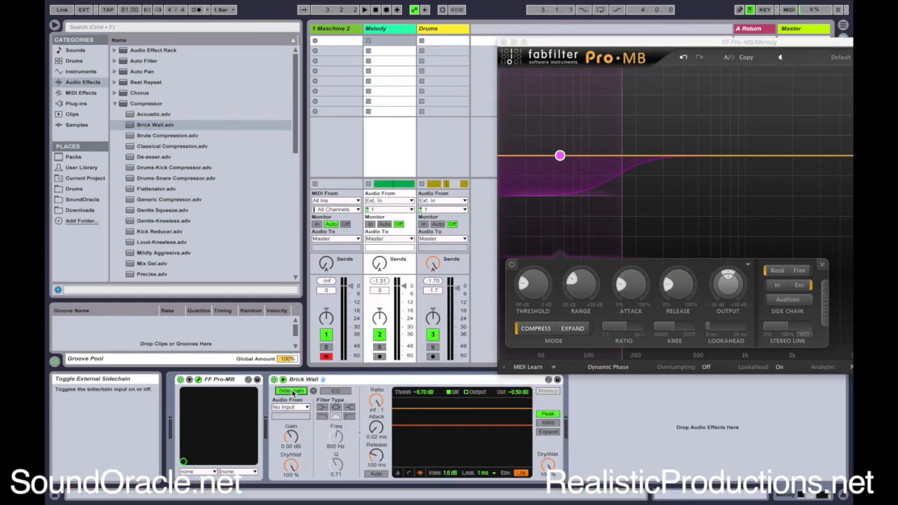
left_click(298, 408)
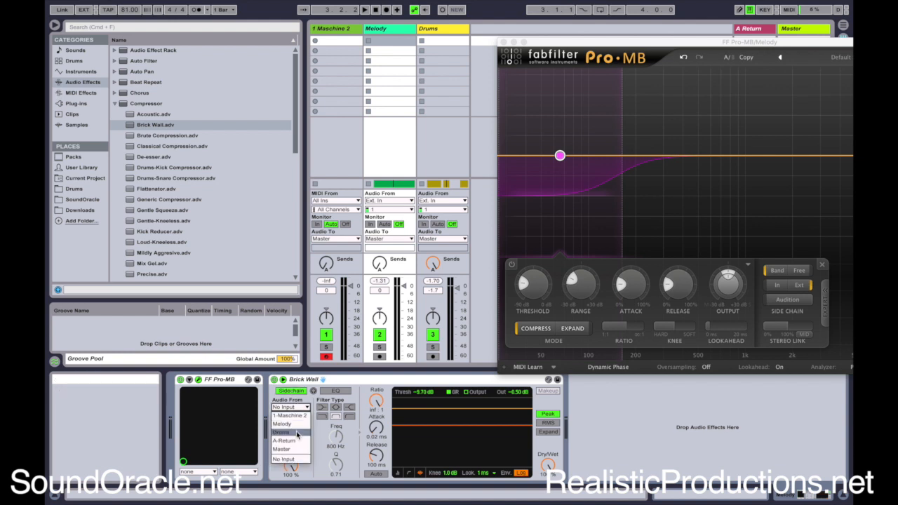
left_click(298, 435)
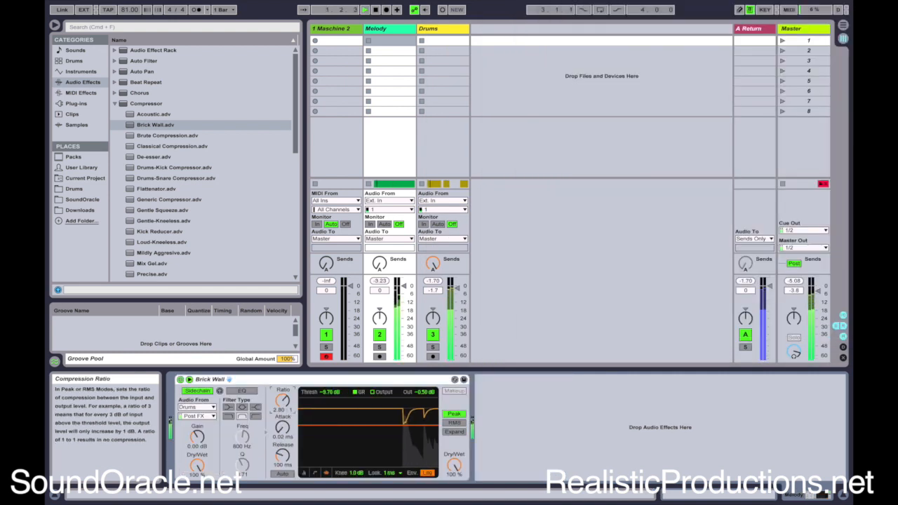
Set the compressor's ratio to 5.25:1 and raise its sidechain gain during playback
left_click_drag(283, 400, 283, 386)
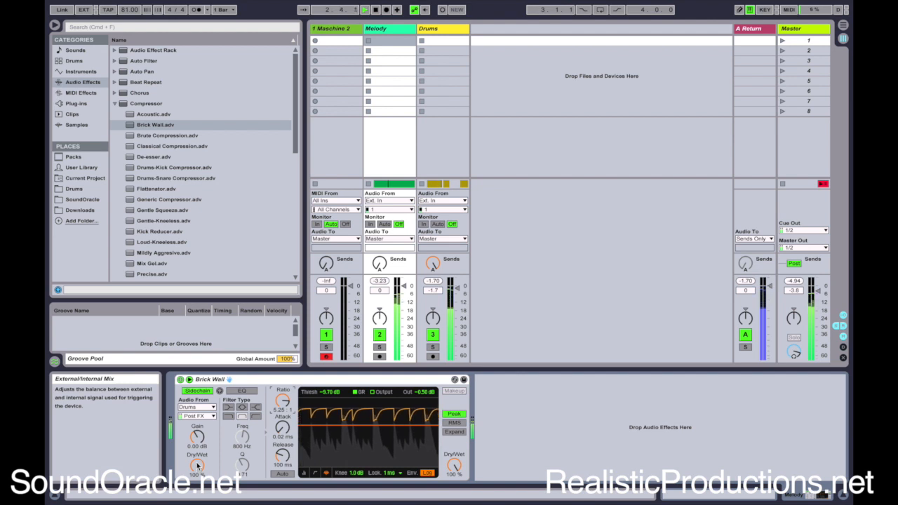
left_click_drag(198, 437, 197, 400)
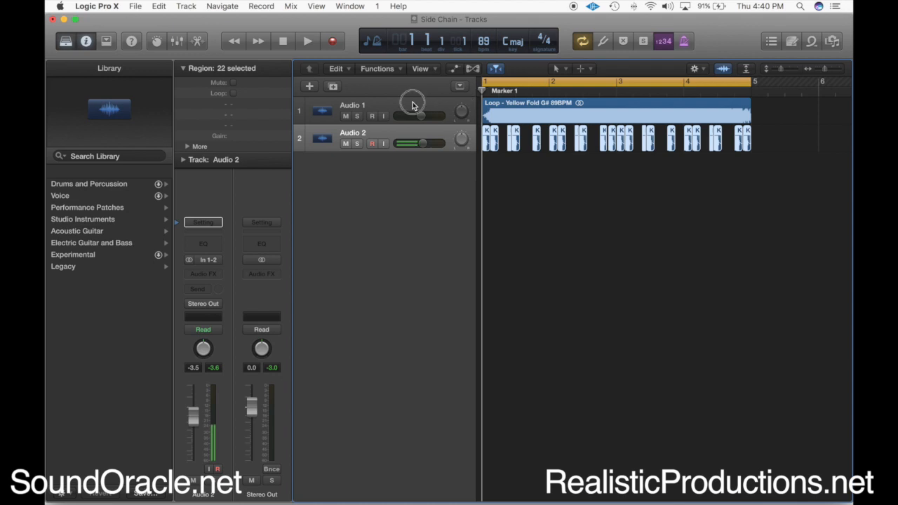
Insert the stereo FabFilter FF Pro-C 2 audio unit on the Audio 1 track
left_click(412, 104)
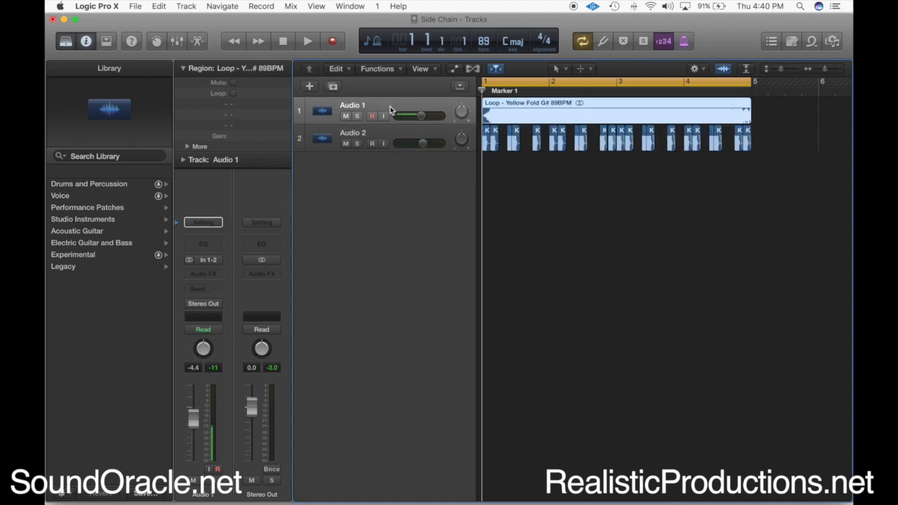
left_click(217, 278)
mouse_move(206, 410)
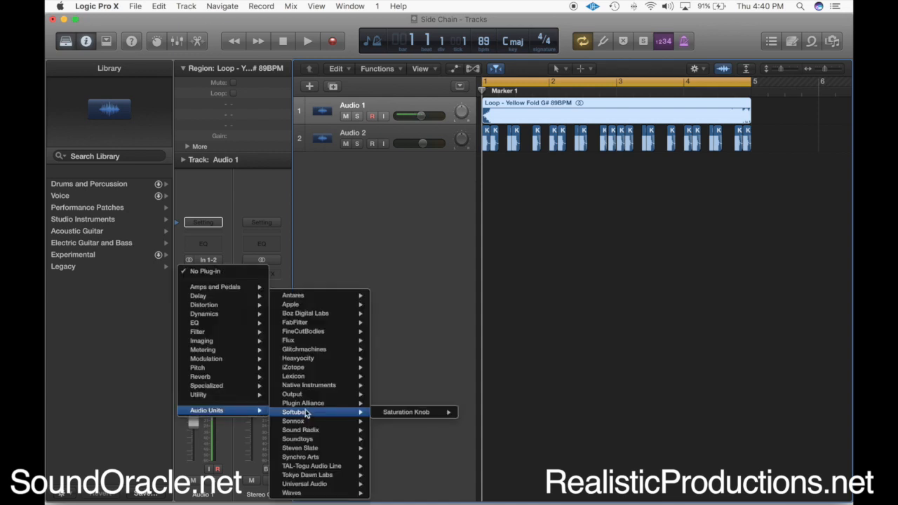
mouse_move(333, 337)
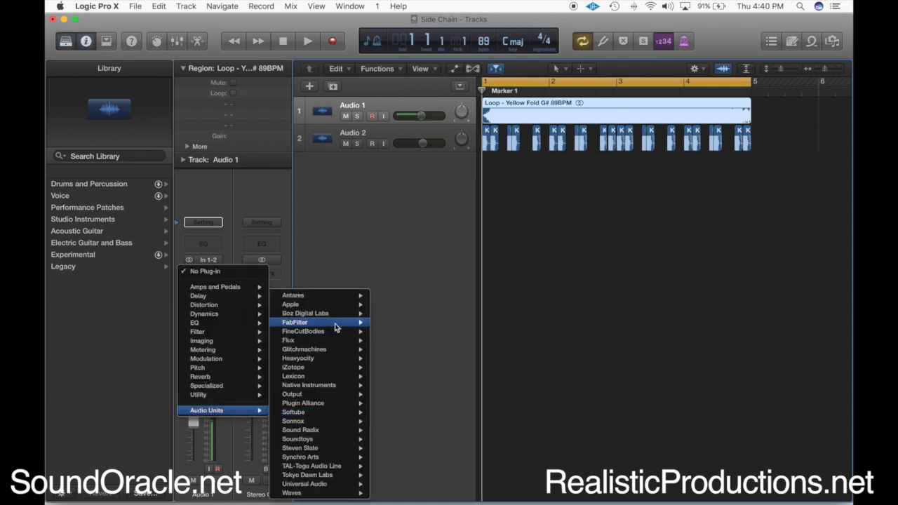
mouse_move(426, 332)
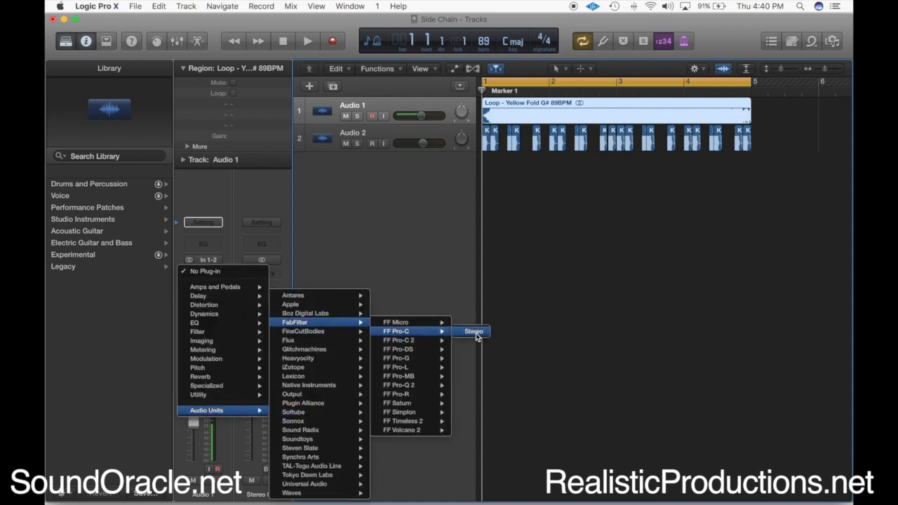
left_click(475, 342)
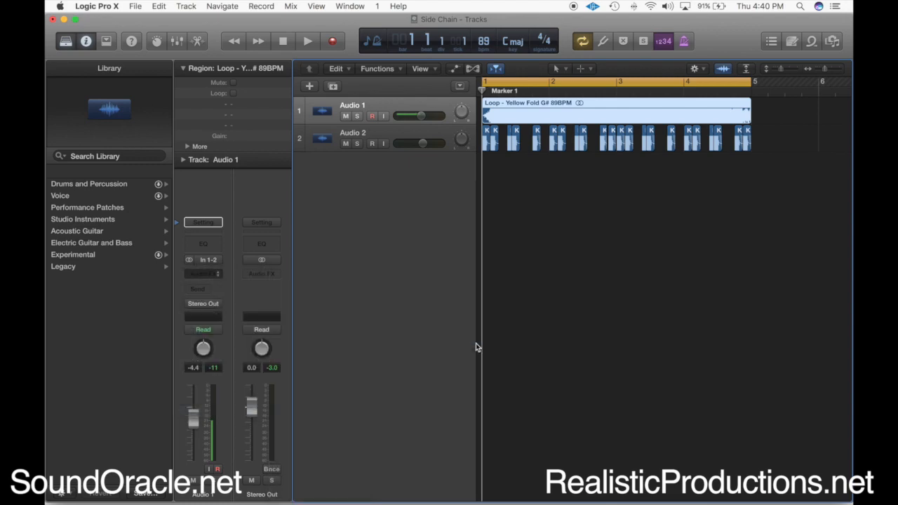
left_click_drag(347, 77, 570, 213)
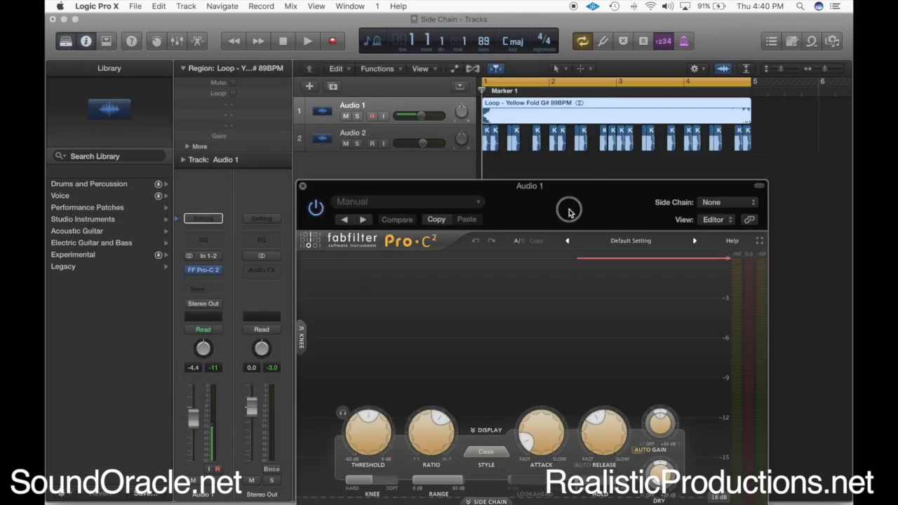
left_click(468, 208)
Audition the melodic loop with the kick, and rename track Audio 1 as Loop and track Audio 2 as Kick
left_click(431, 132)
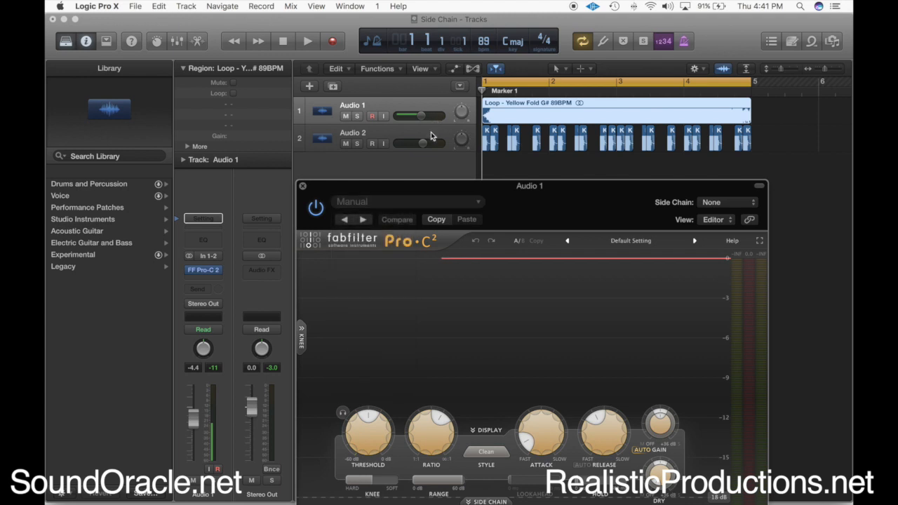
left_click(431, 133)
left_click(384, 104)
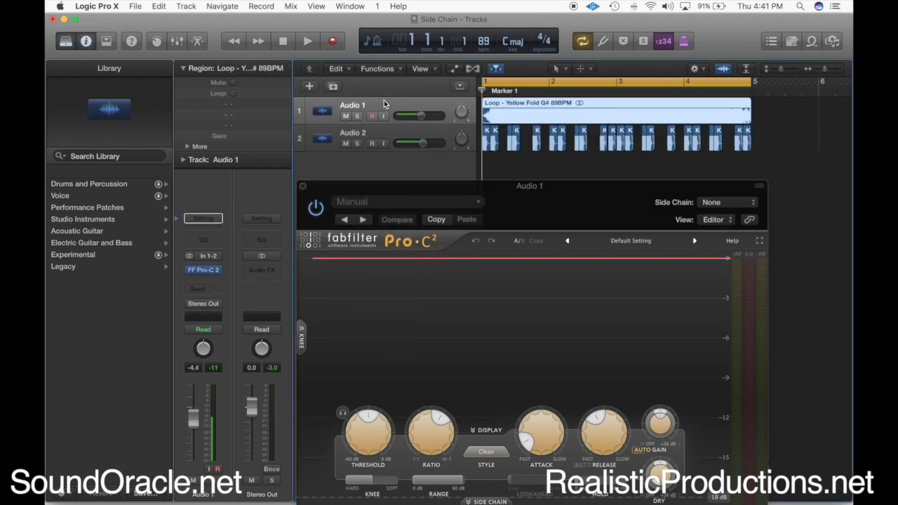
left_click_drag(530, 206, 590, 285)
left_click(424, 132)
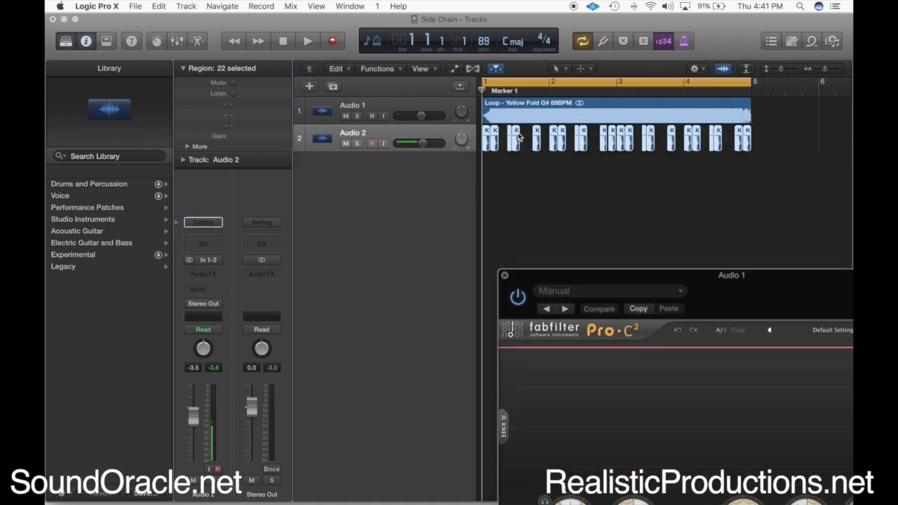
key("space")
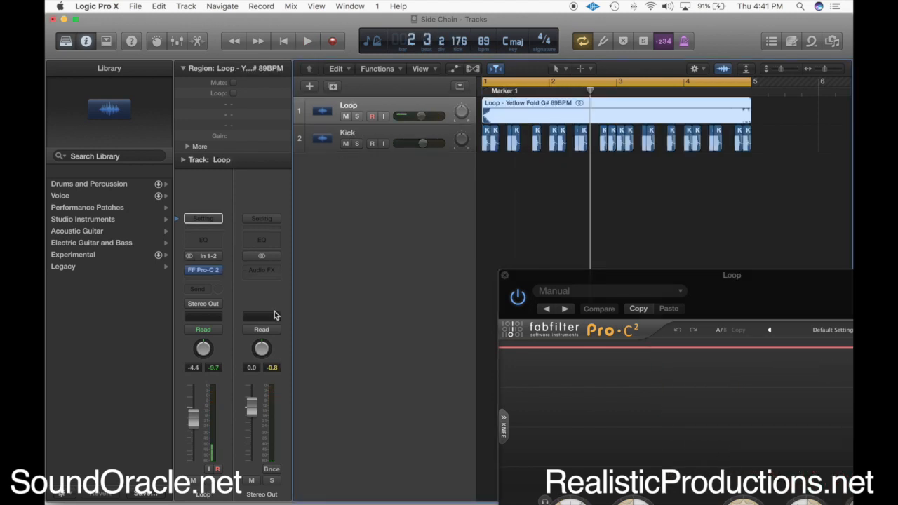
Add a send to Bus 2 on the Kick track
left_click(411, 135)
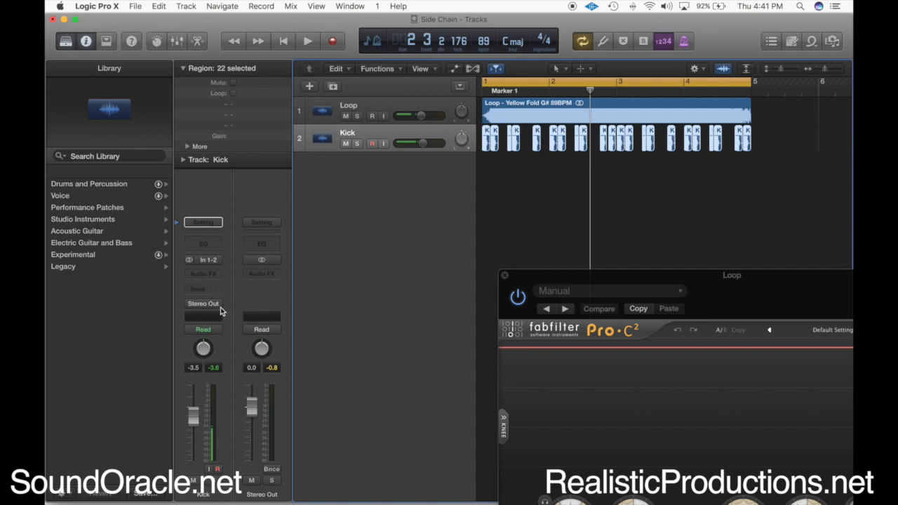
left_click(207, 294)
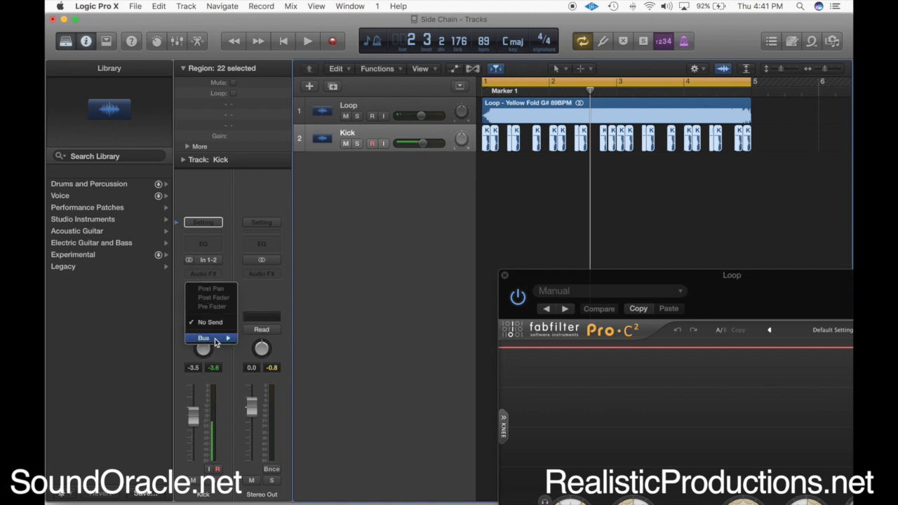
mouse_move(217, 338)
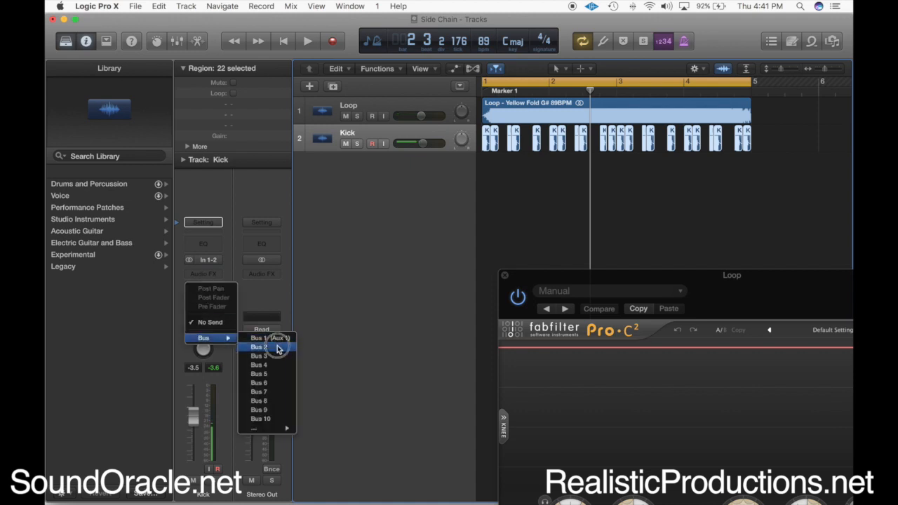
left_click(278, 349)
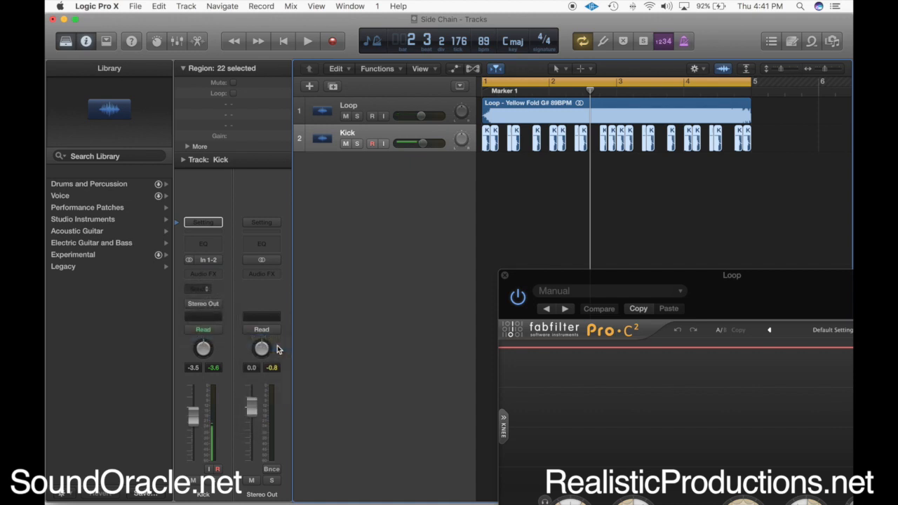
Set Bus 2 as the side chain source of the Pro-C 2 compressor on the Loop track
left_click(426, 104)
left_click_drag(587, 274, 315, 67)
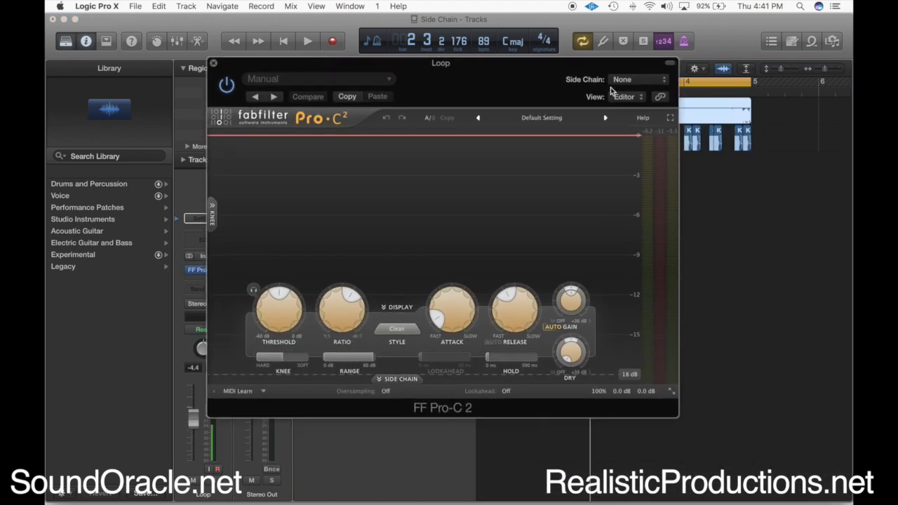
left_click(638, 81)
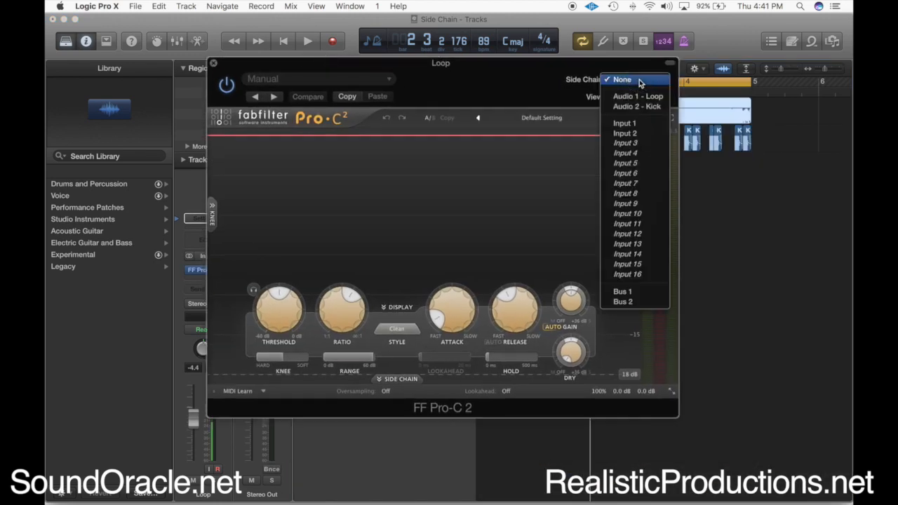
left_click(623, 302)
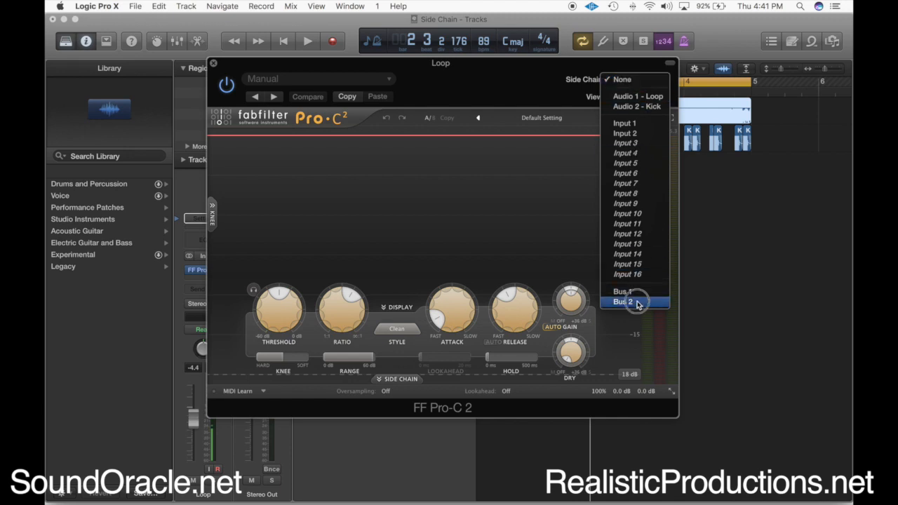
Raise the Kick track's Bus 2 send level to about -2.1 dB
left_click_drag(491, 92, 842, 164)
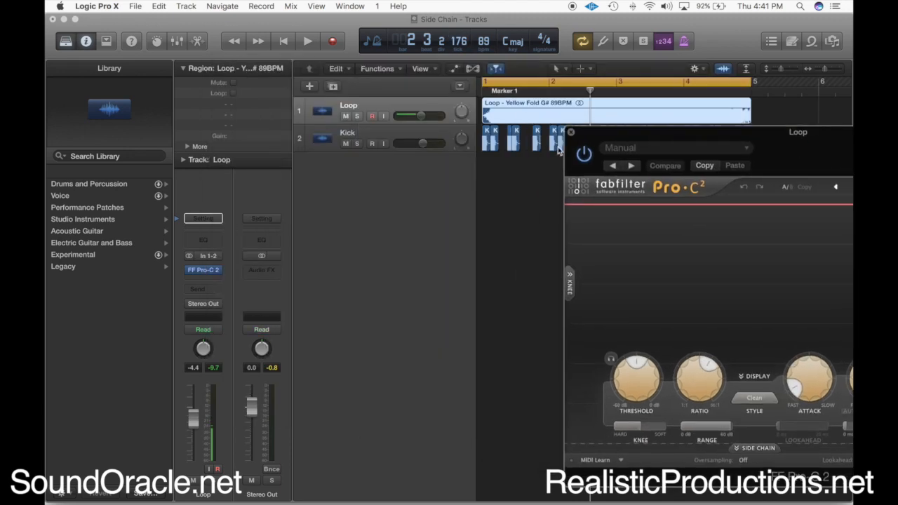
left_click(387, 134)
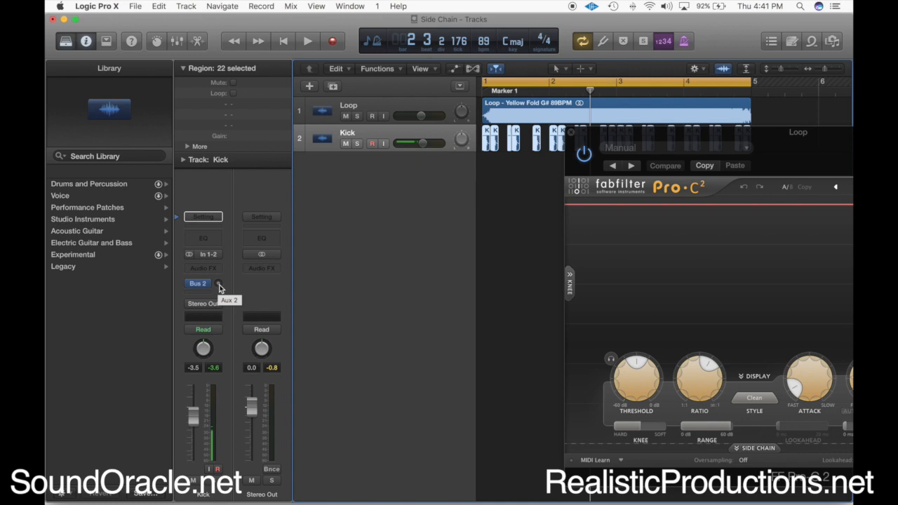
left_click_drag(219, 288, 218, 250)
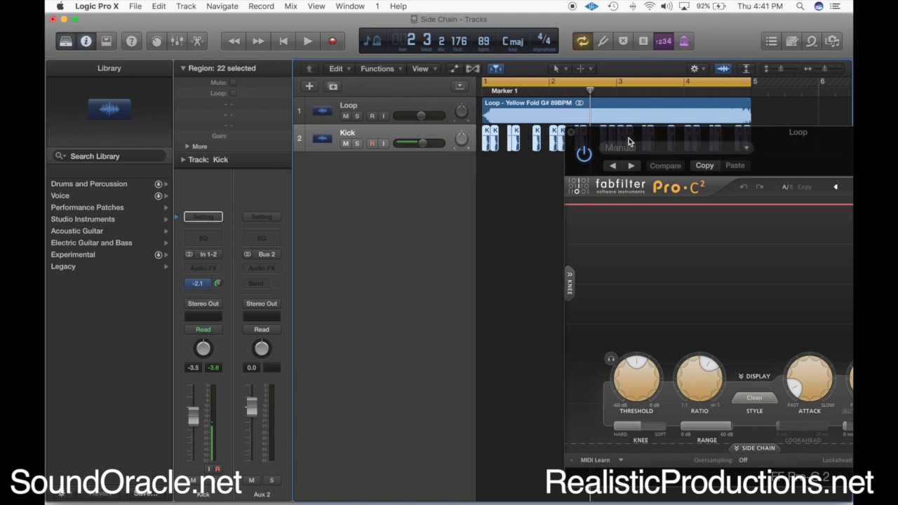
Expand the side chain section of the Loop track's Pro-C 2 and switch its trigger to the external input
left_click_drag(658, 141, 433, 138)
left_click(397, 107)
left_click_drag(561, 142, 478, 75)
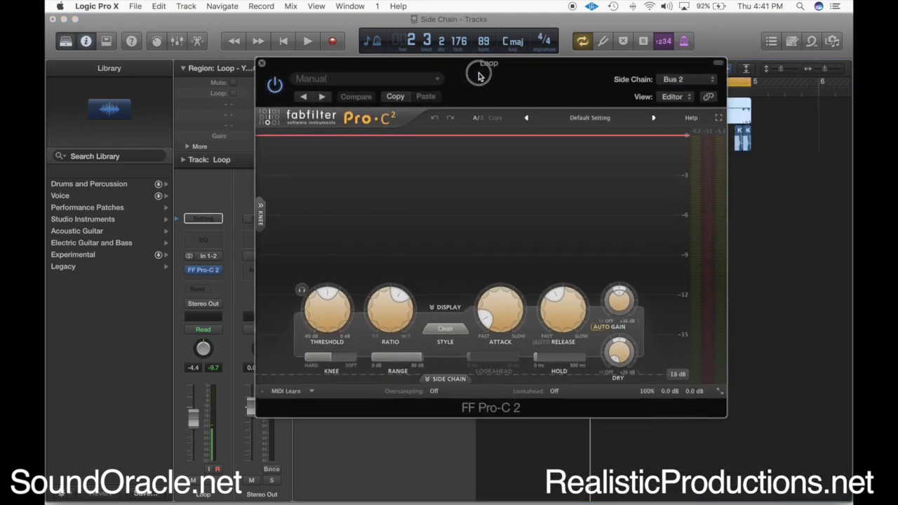
left_click(447, 378)
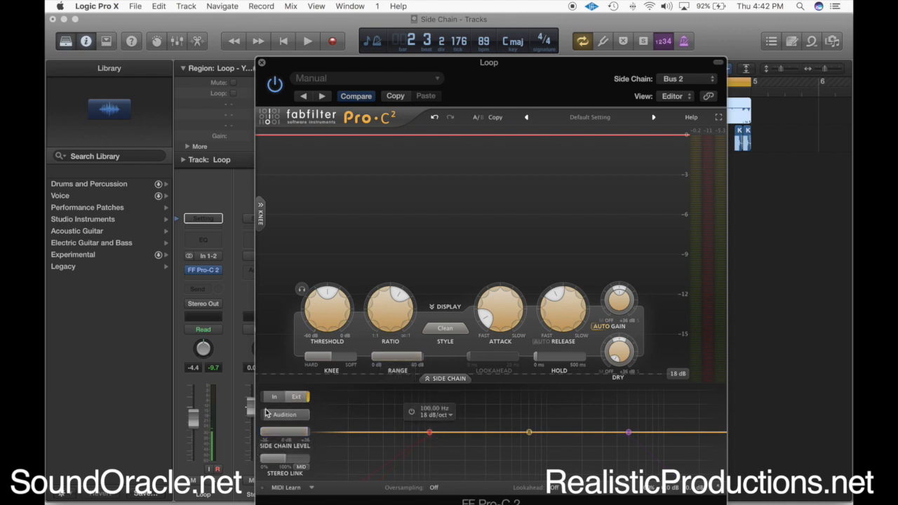
left_click_drag(365, 64, 365, 22)
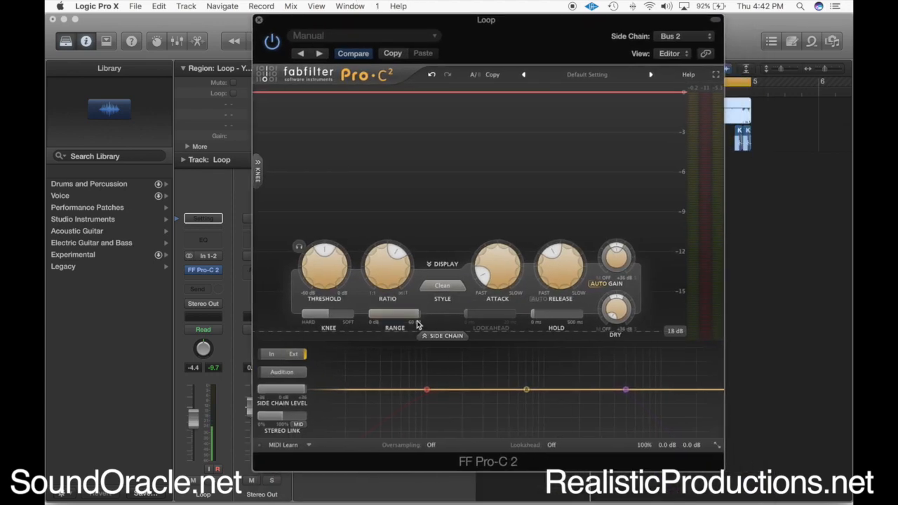
Audition the ducking with the kick and lower the Pro-C 2 side chain level
key("space")
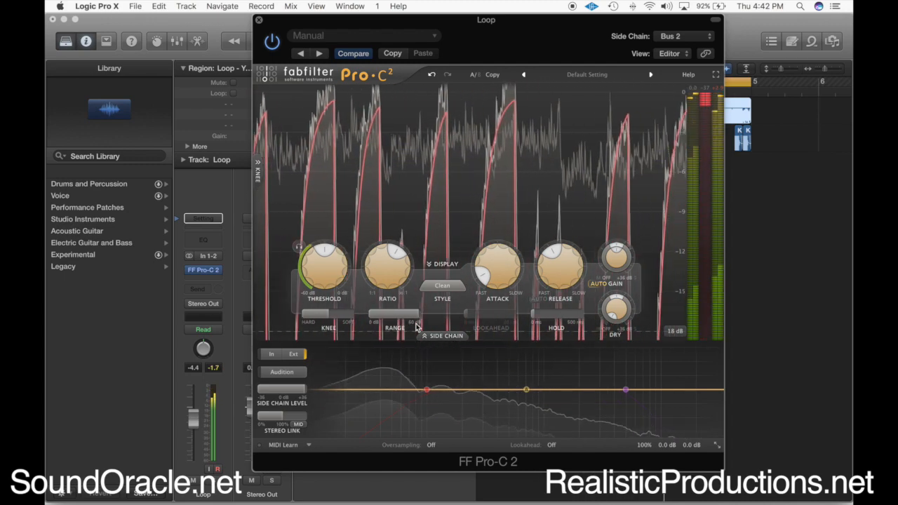
key("space")
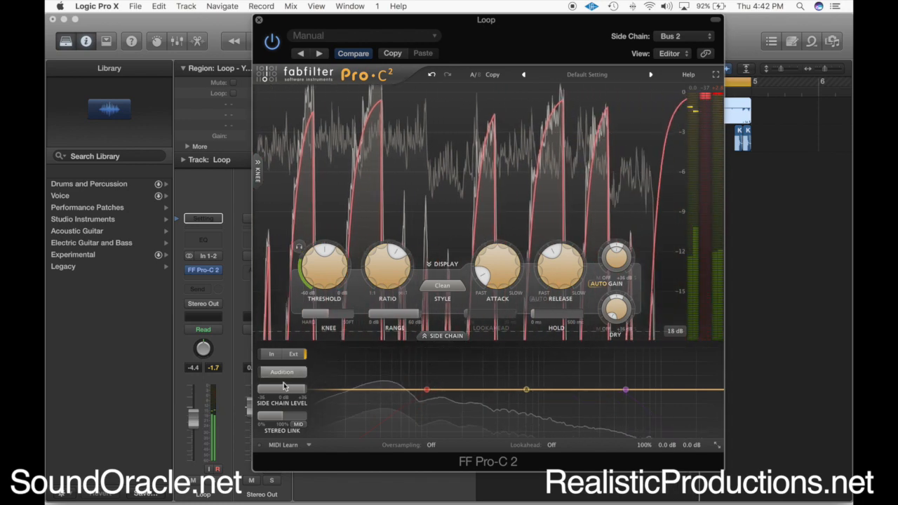
left_click_drag(273, 390, 250, 408)
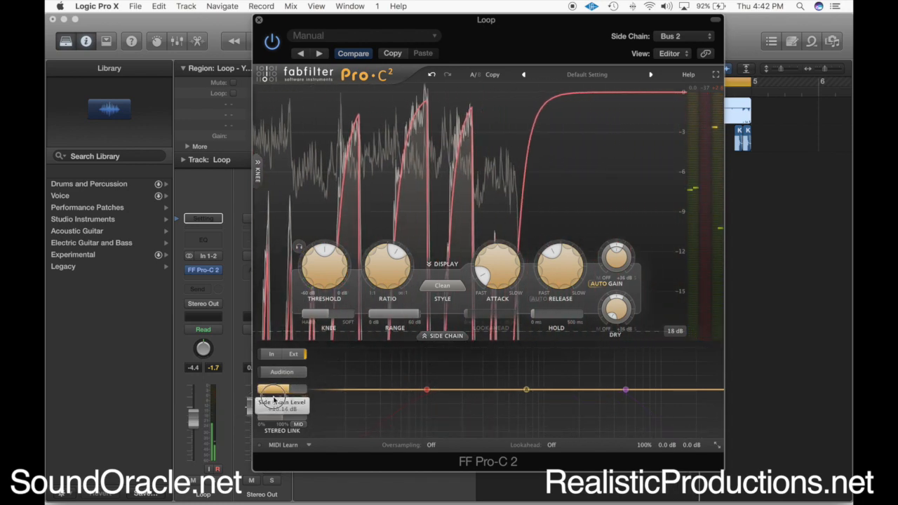
Slow the compressor's attack, raise its threshold to about -13.44 dB, and reduce the side chain level further during playback
left_click_drag(500, 272, 515, 266)
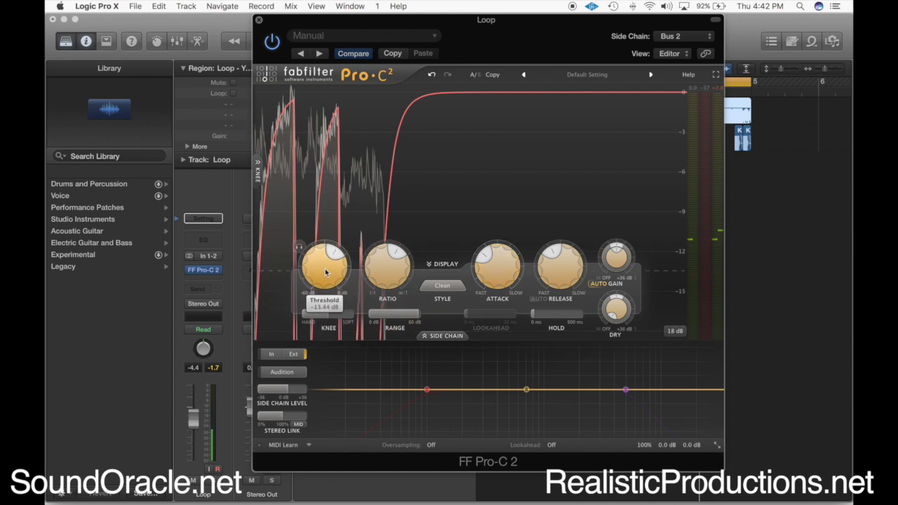
left_click_drag(324, 278, 324, 272)
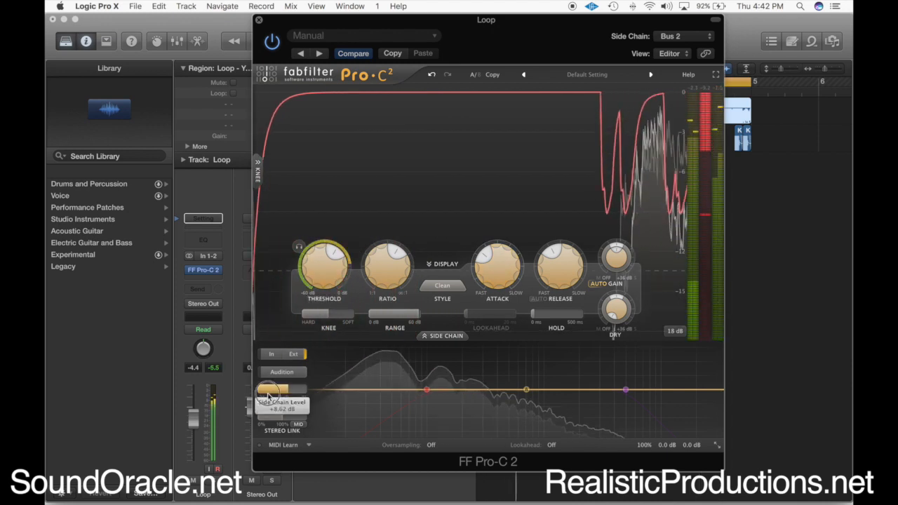
left_click_drag(268, 392, 264, 399)
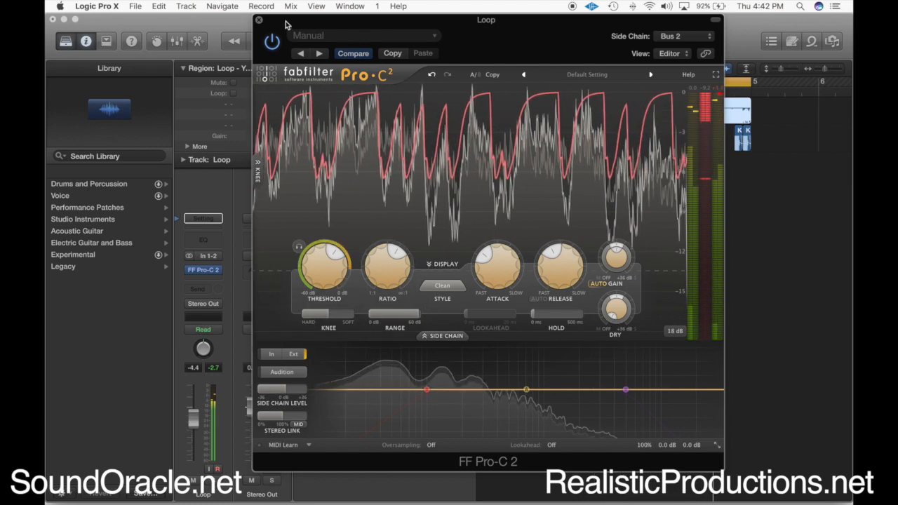
left_click_drag(286, 24, 617, 56)
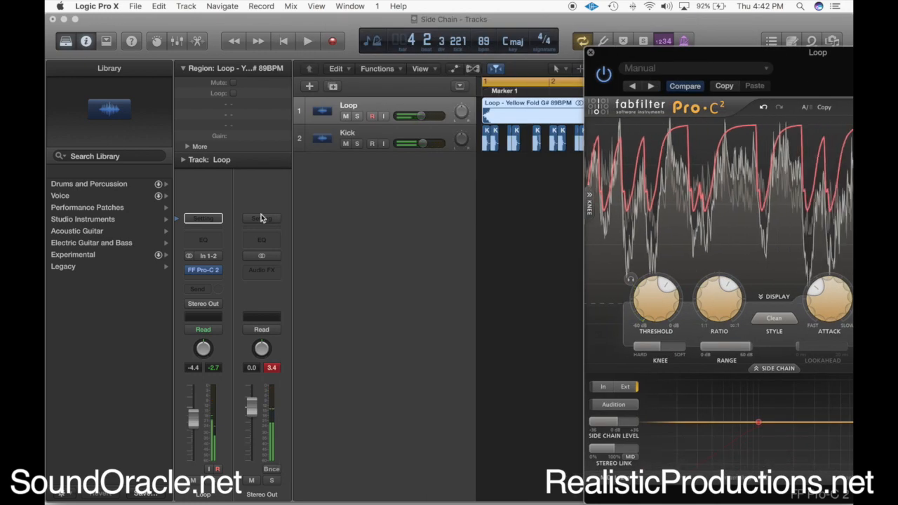